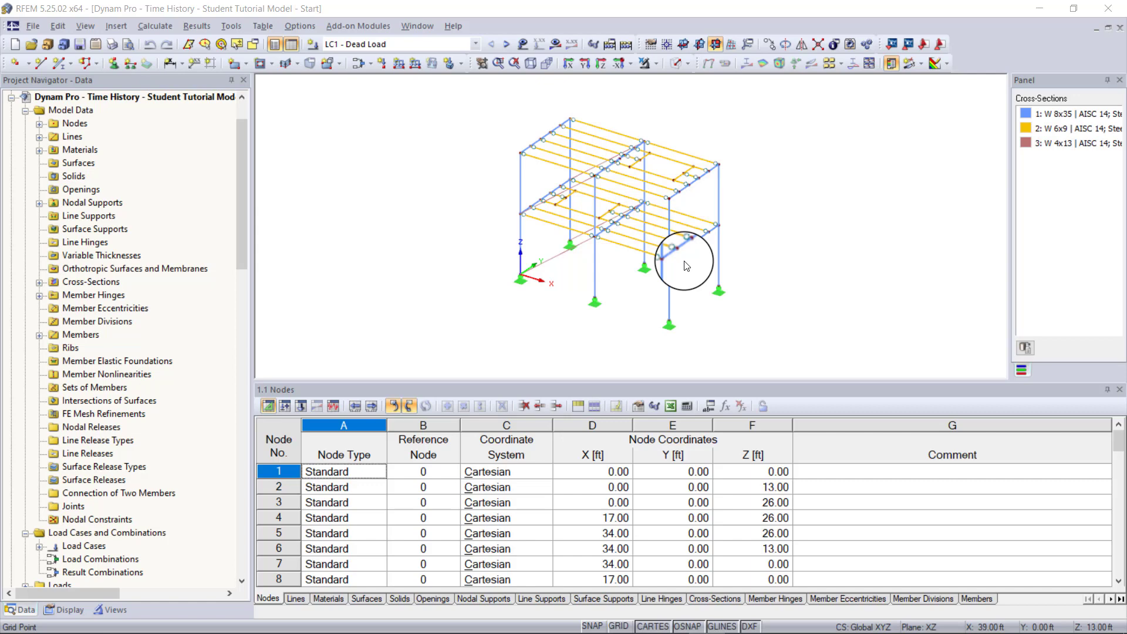
# Step: Make LC2 - Machine load the current load case and display its loads on the frame model
pyautogui.moveTo(706, 203); pyautogui.dragTo(704, 204, button='middle')
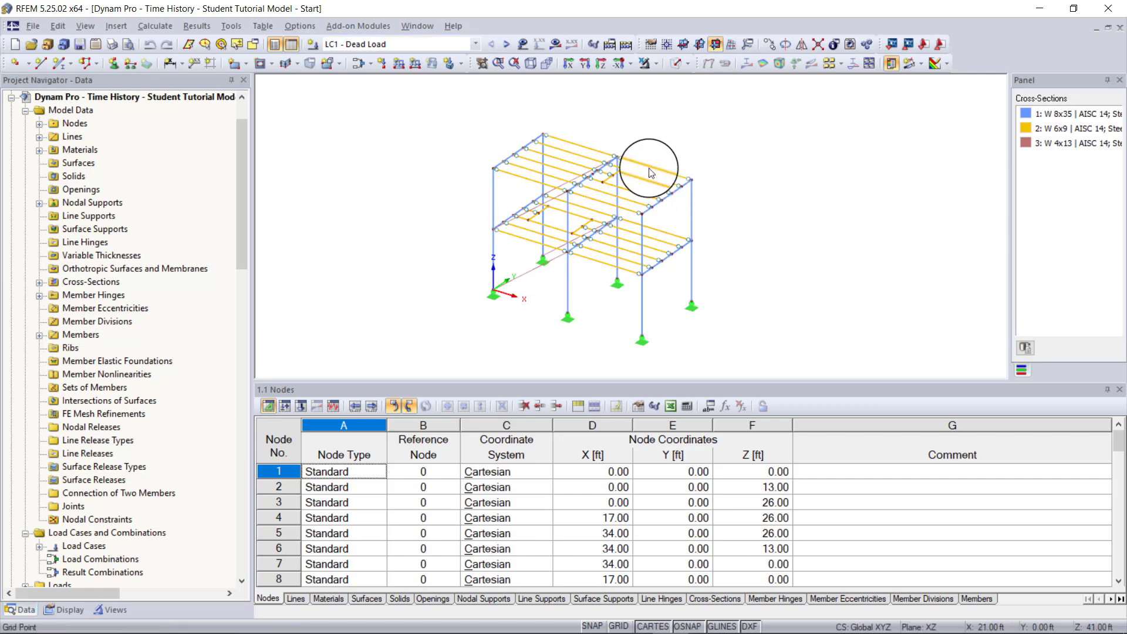
pyautogui.click(453, 47)
pyautogui.click(424, 62)
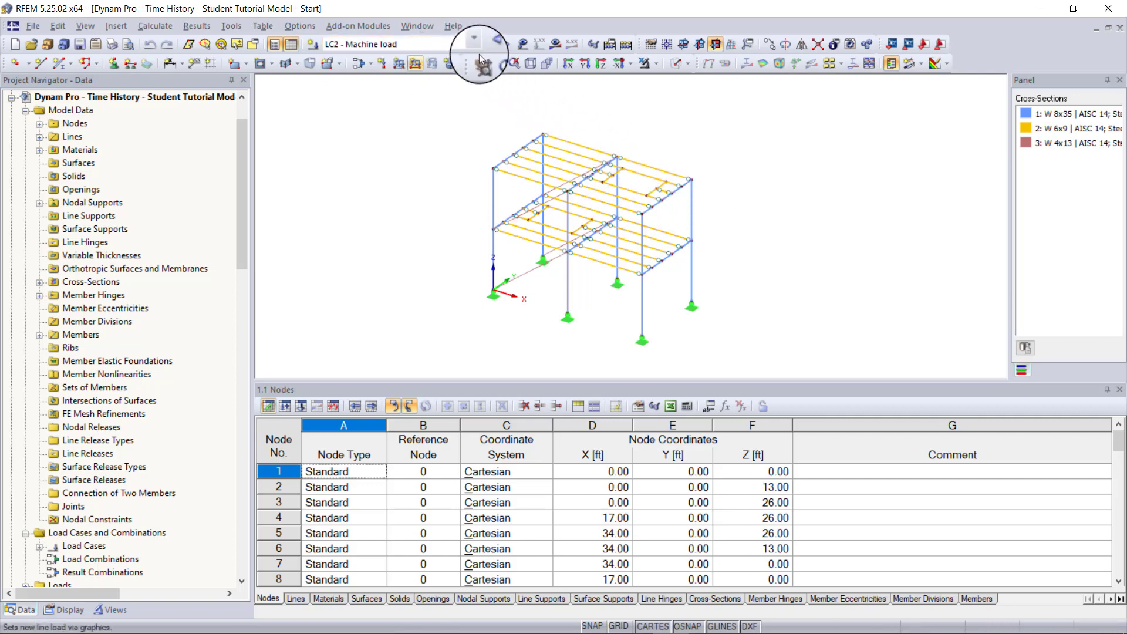
pyautogui.click(519, 47)
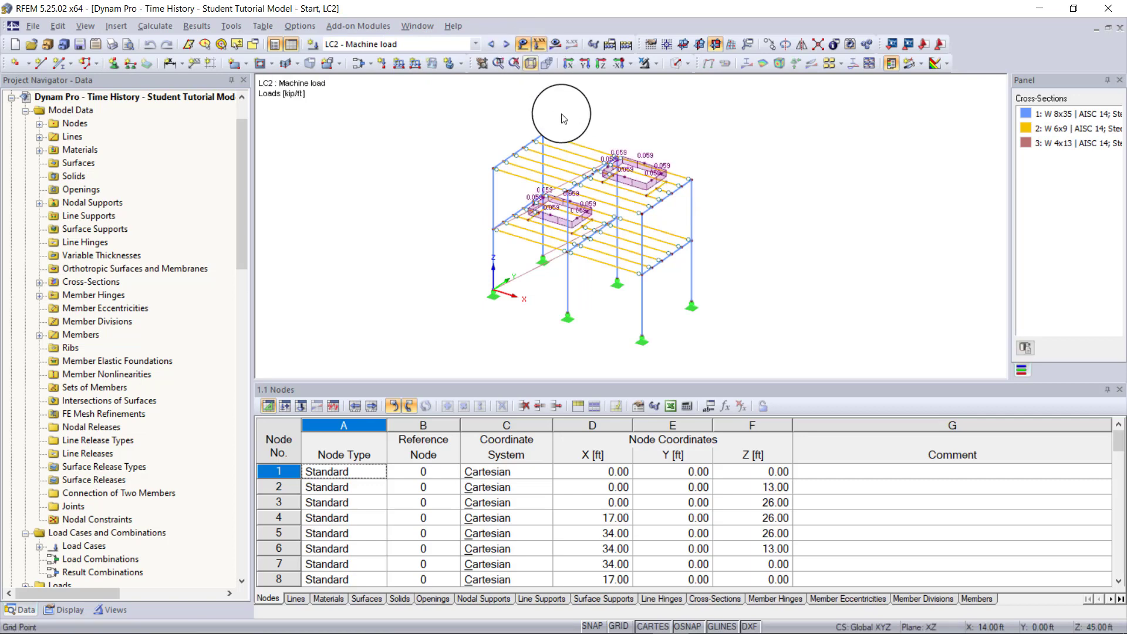
pyautogui.scroll(5, 650, 257)
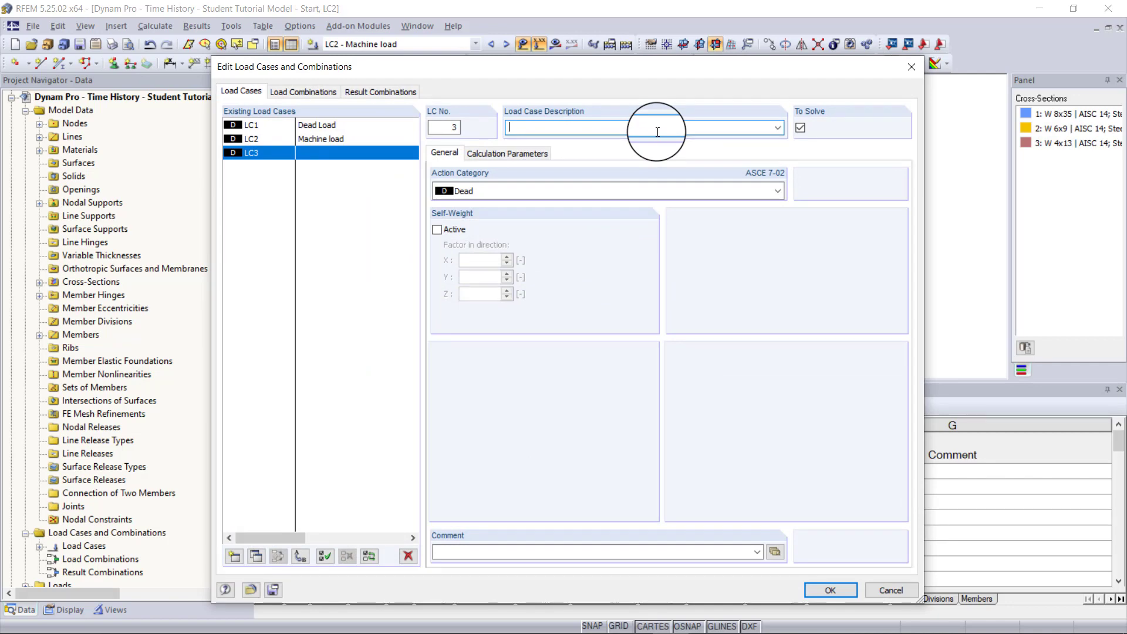
# Step: Create load case LC3 named "Radial Forces Vertical" and copy it as LC4 with the description "Radial Forces Horizon"
pyautogui.write('Radial Forces Vertical')
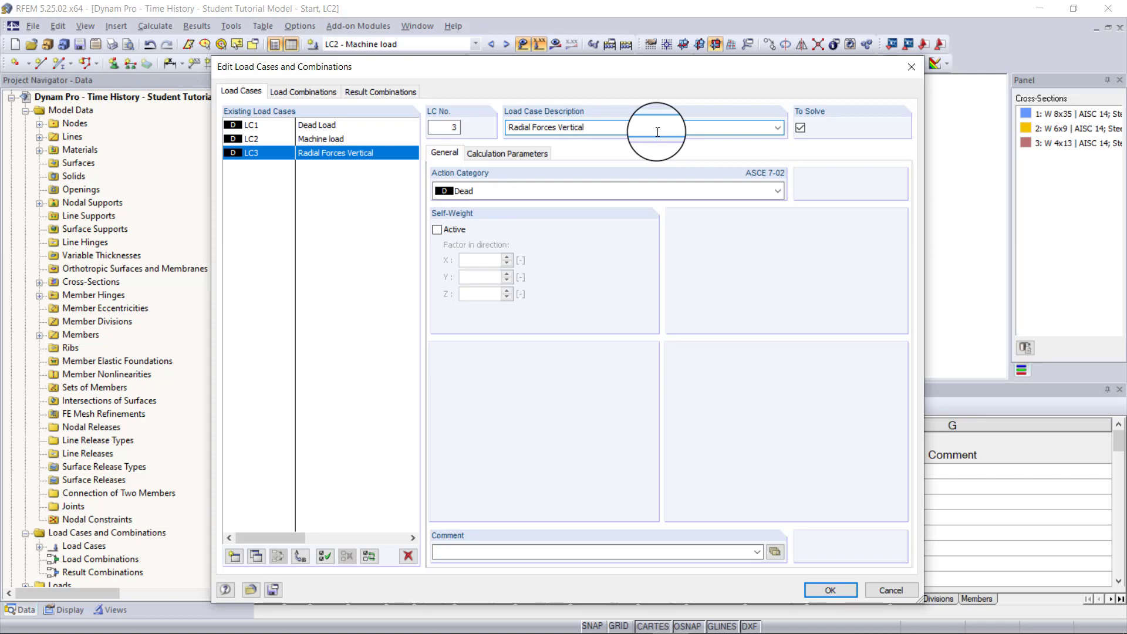
pyautogui.click(262, 554)
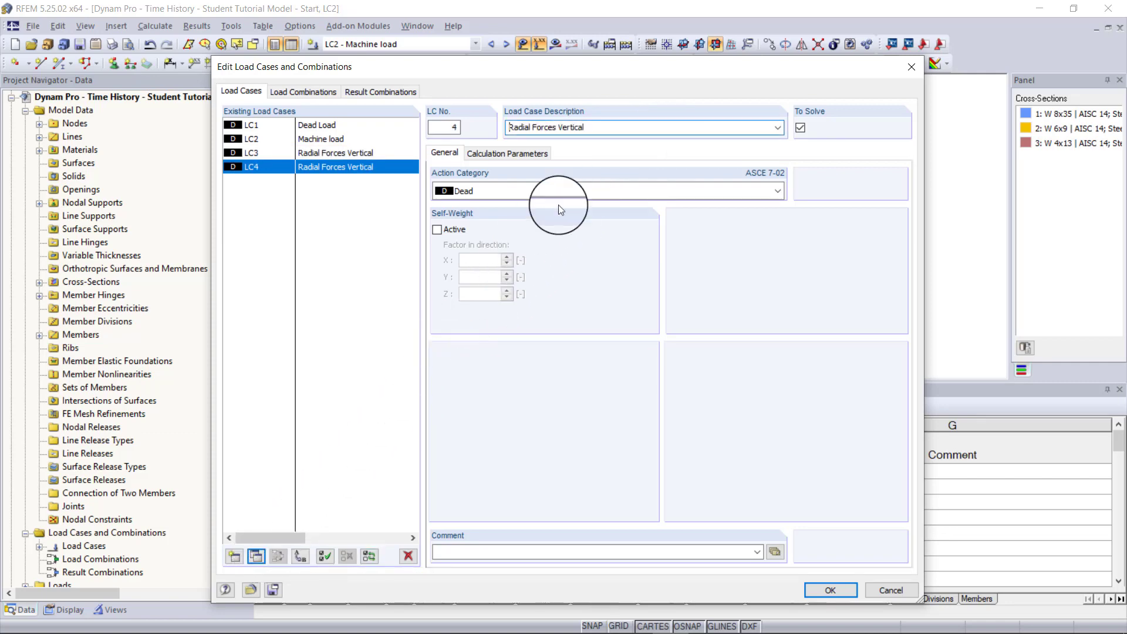
pyautogui.press('BackSpace')
pyautogui.press('BackSpace')
pyautogui.press('BackSpace')
pyautogui.press('BackSpace')
pyautogui.press('BackSpace')
pyautogui.press('BackSpace')
pyautogui.press('BackSpace')
pyautogui.press('BackSpace')
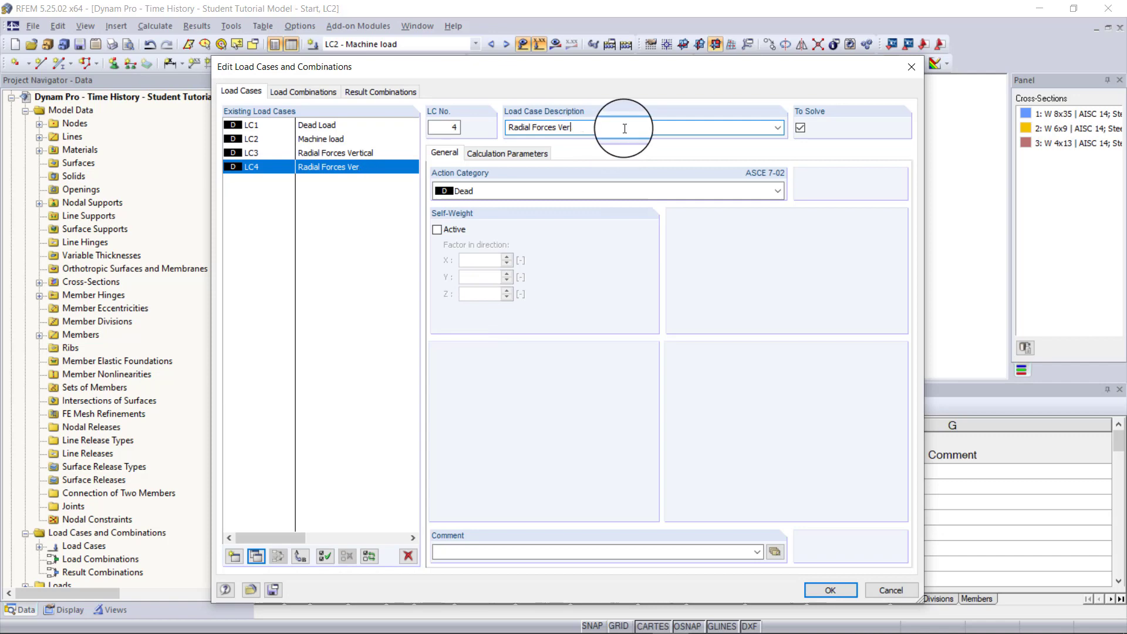
pyautogui.write('Horizon')
pyautogui.click(820, 592)
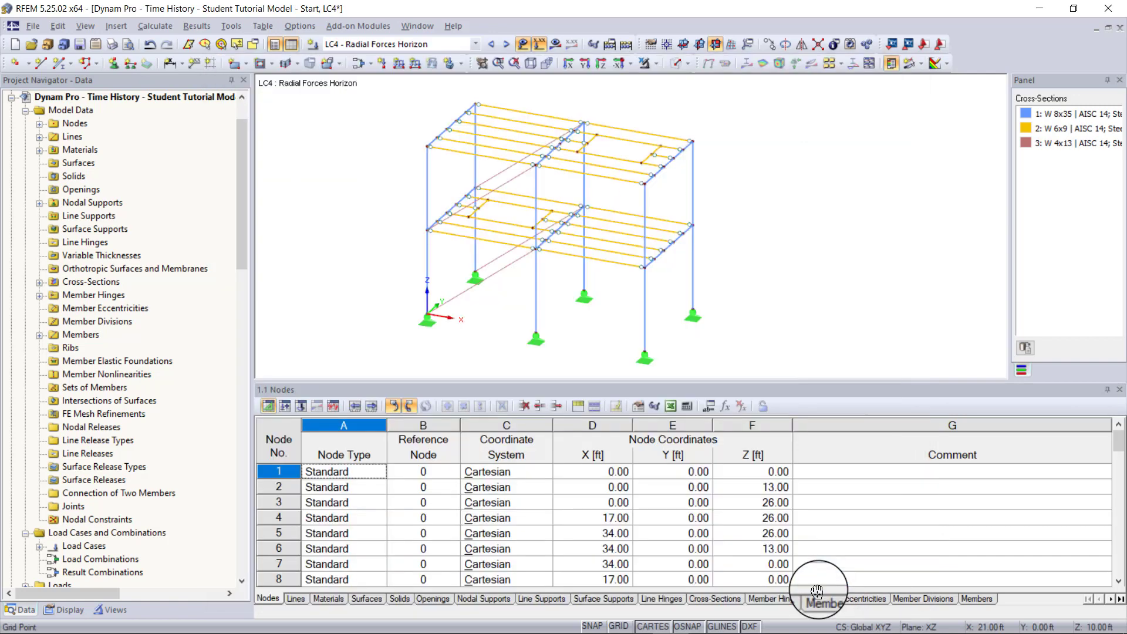
# Step: In load case LC3 - Radial Forces Vertical, define a uniform member force of 0.05 kip/ft in the global ZL direction
pyautogui.click(421, 42)
pyautogui.click(410, 76)
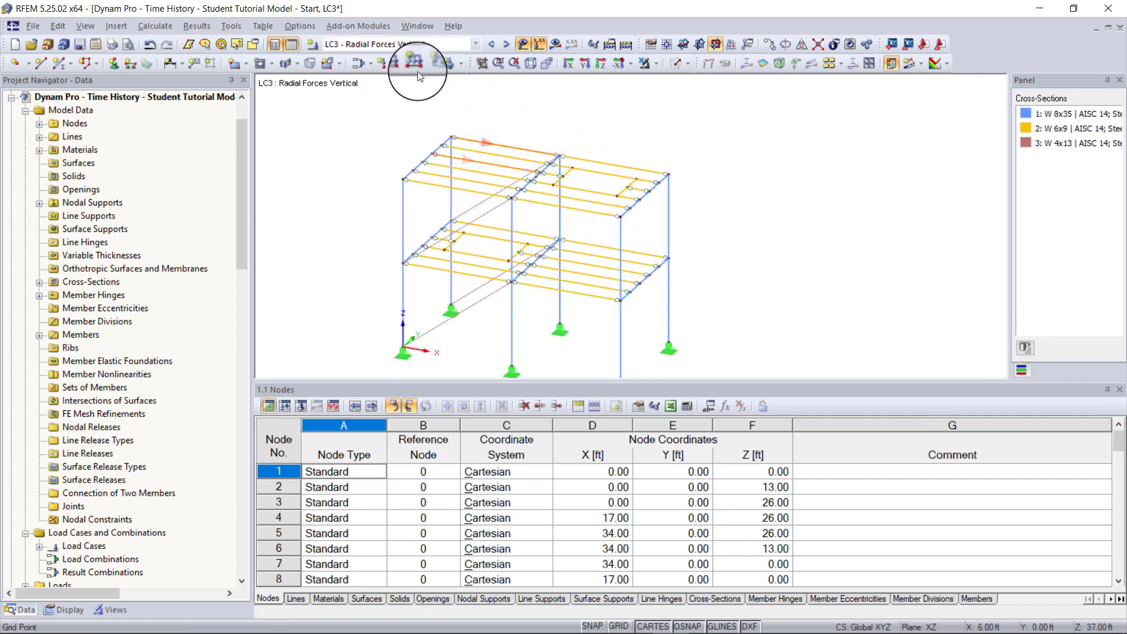
pyautogui.click(399, 63)
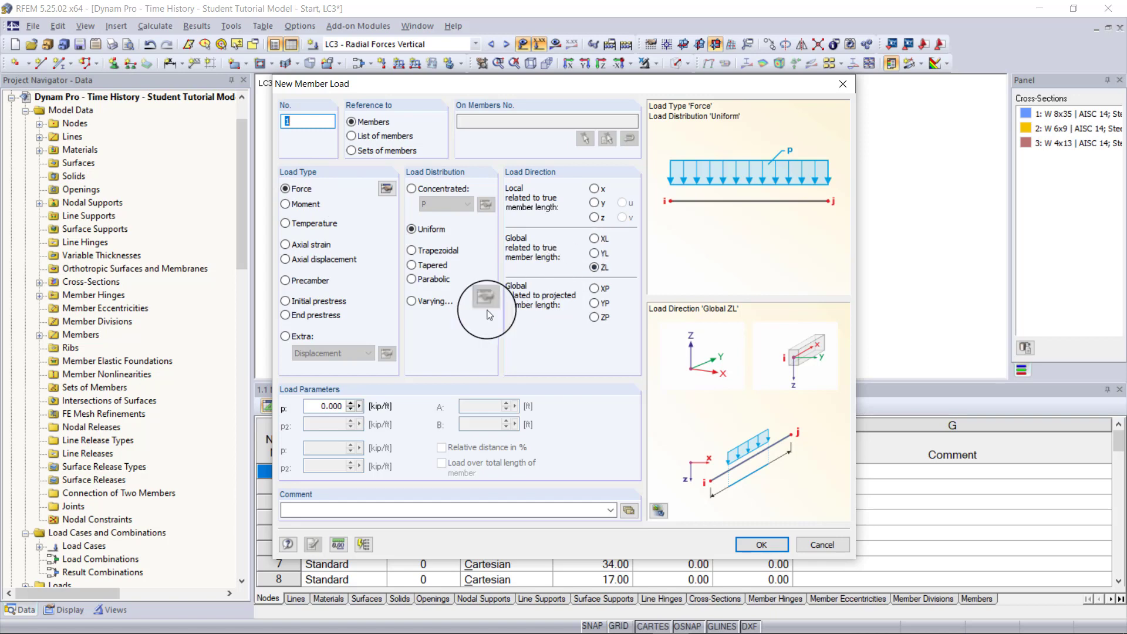
pyautogui.click(325, 405)
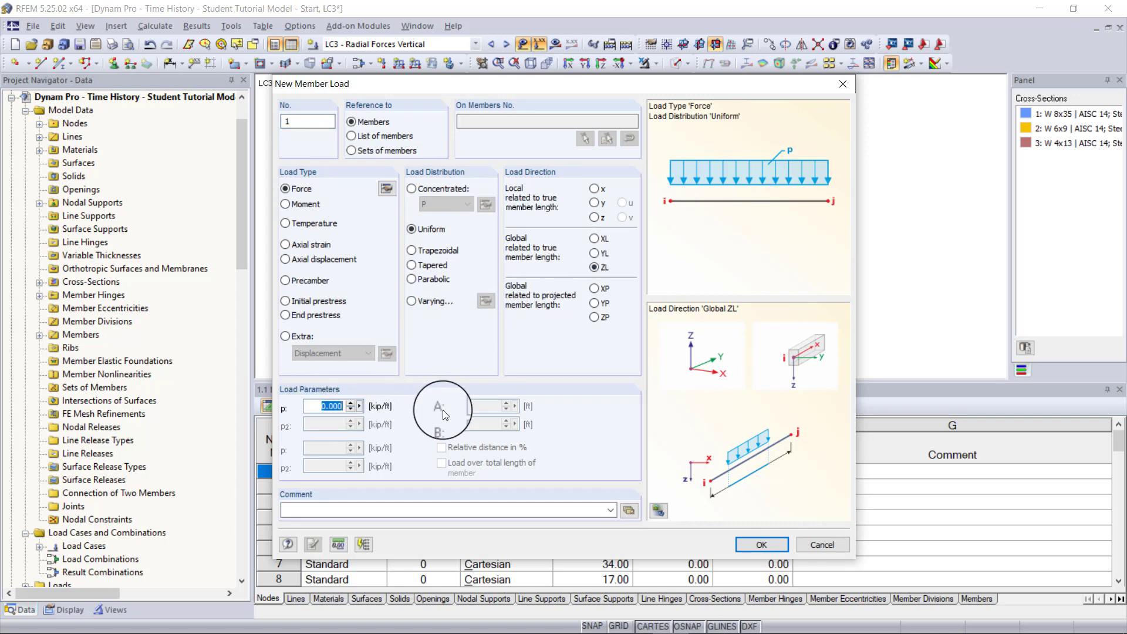
pyautogui.write('0.05')
pyautogui.click(761, 545)
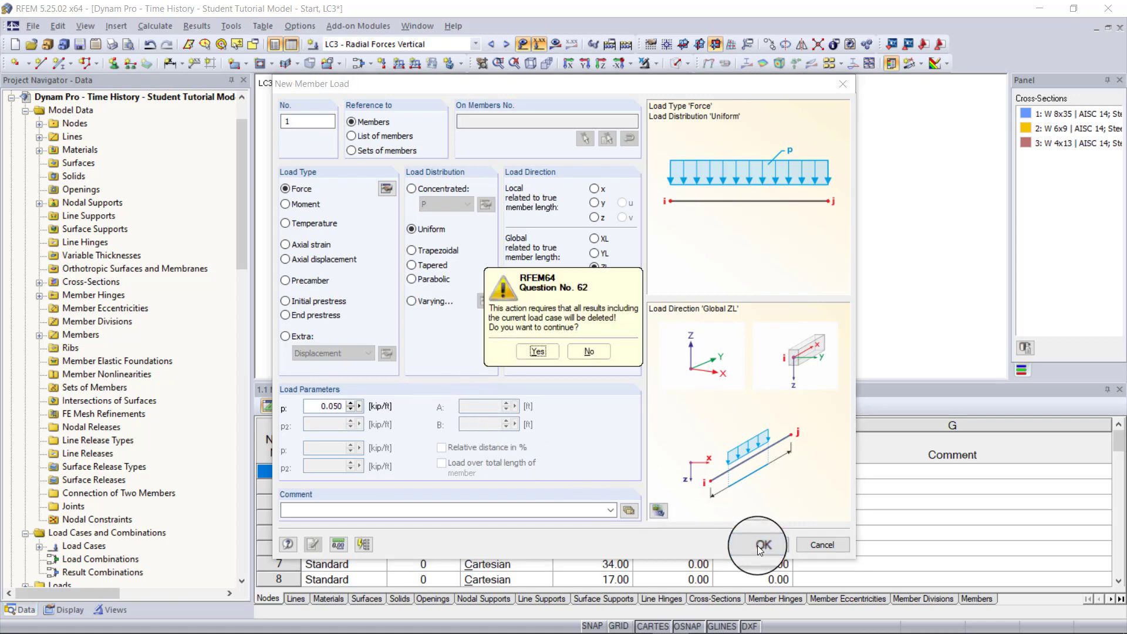
pyautogui.click(537, 350)
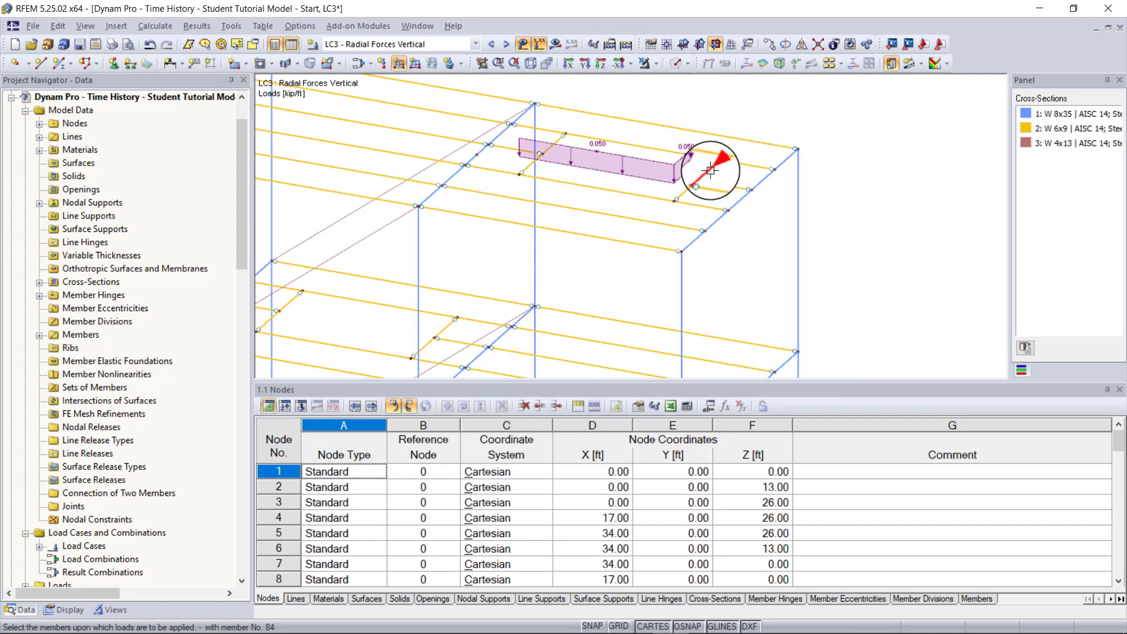
# Step: Apply the vertical member load to the members framing the machine areas on the upper and lower floors
pyautogui.click(685, 159)
pyautogui.click(649, 139)
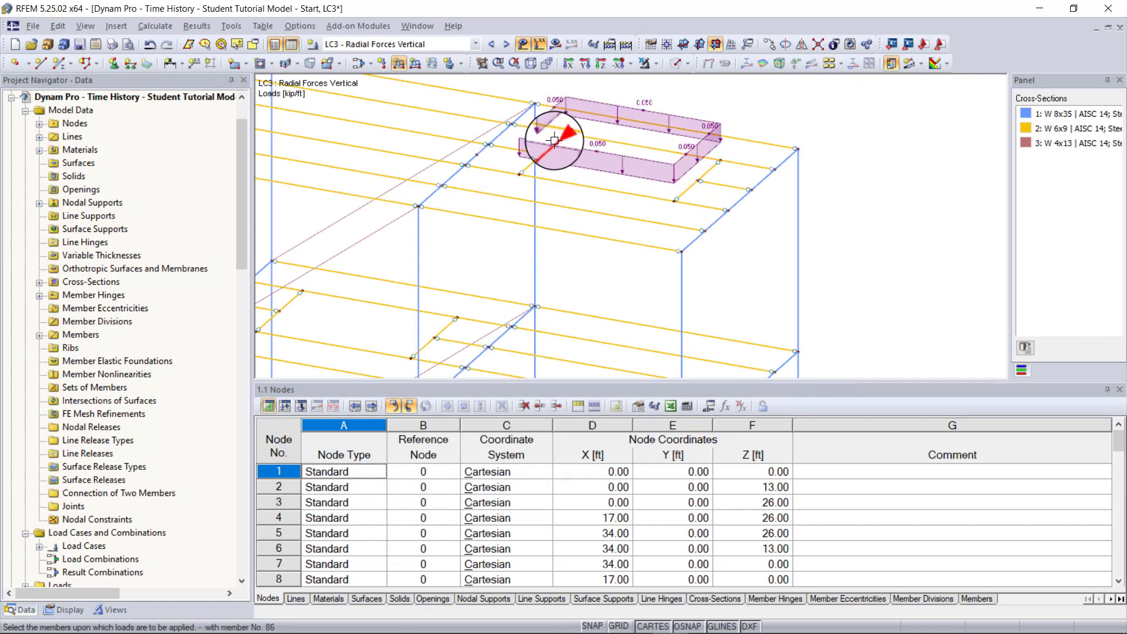
pyautogui.click(531, 168)
pyautogui.moveTo(334, 269); pyautogui.dragTo(548, 219, button='middle')
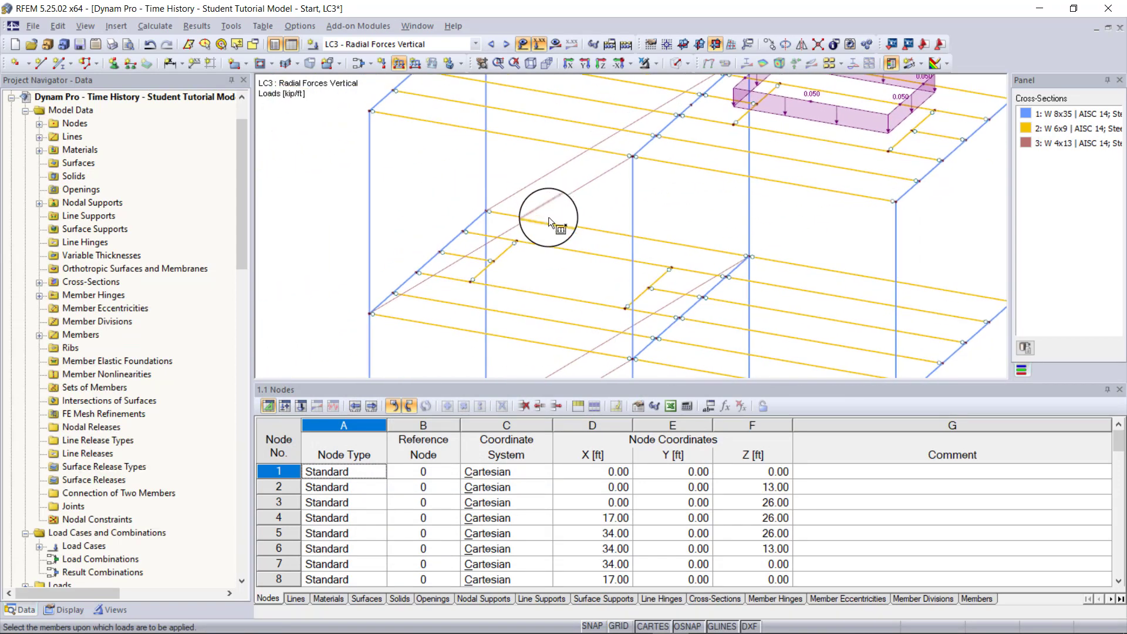
pyautogui.click(579, 301)
pyautogui.click(499, 253)
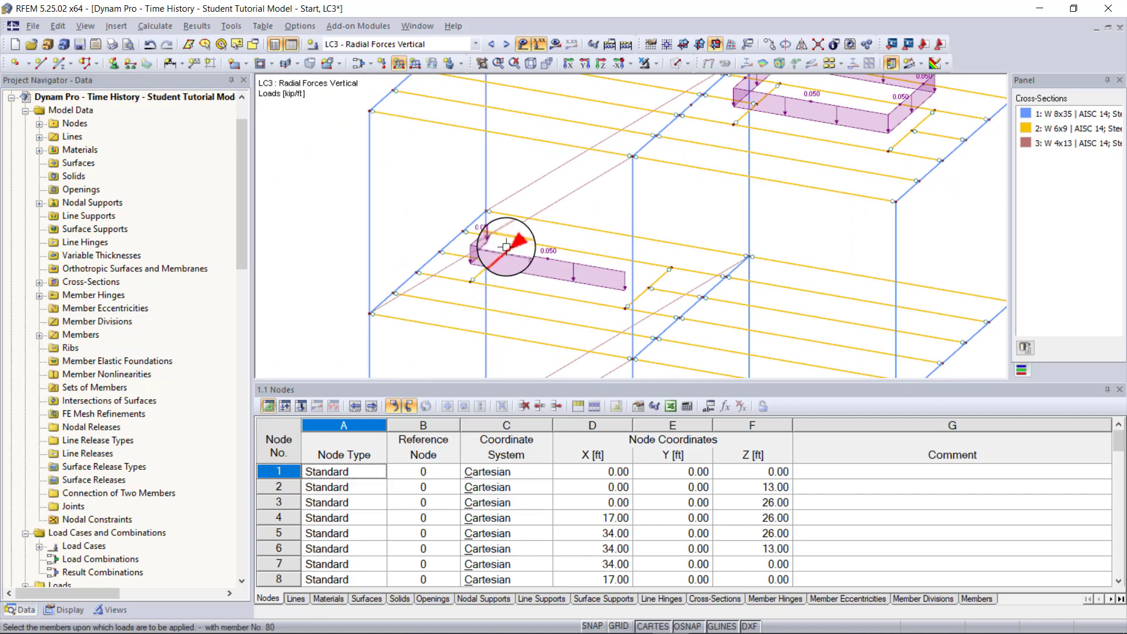
pyautogui.click(538, 241)
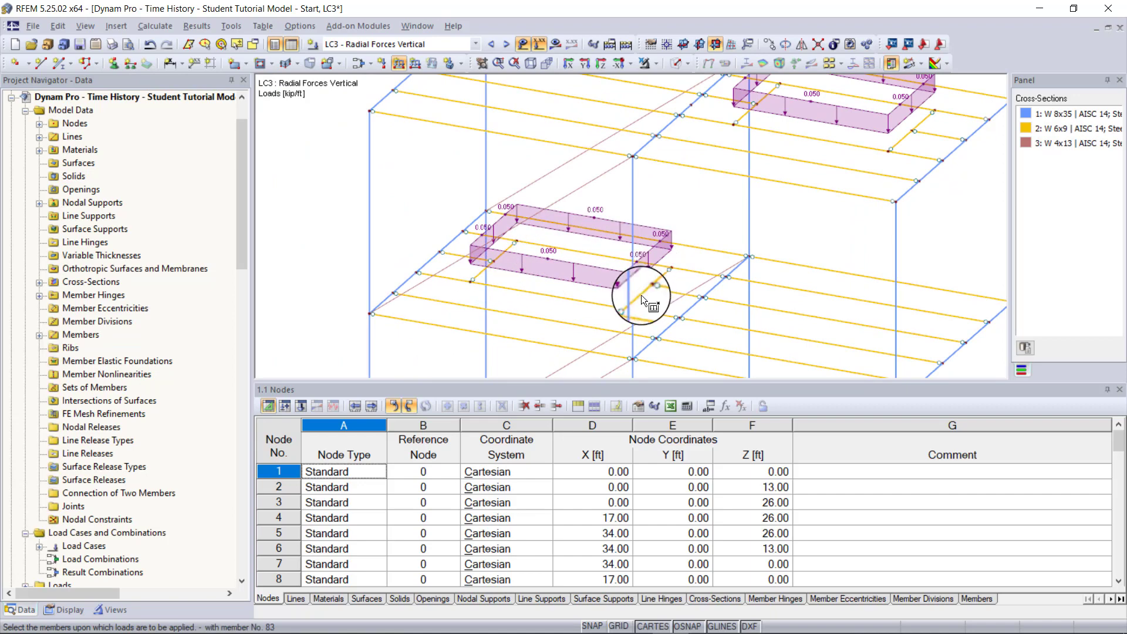
pyautogui.scroll(-5, 642, 288)
pyautogui.scroll(5, 644, 281)
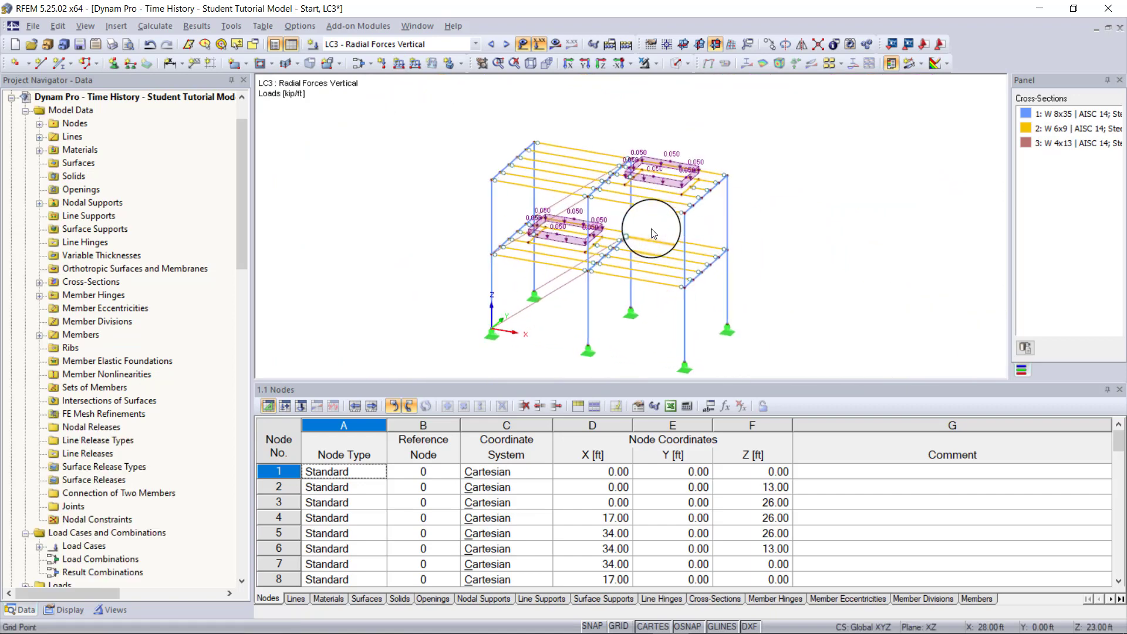
# Step: In load case LC4 - Radial Forces Horizon, define a uniform member force of 0.05 kip/ft in the global XL direction
pyautogui.click(468, 44)
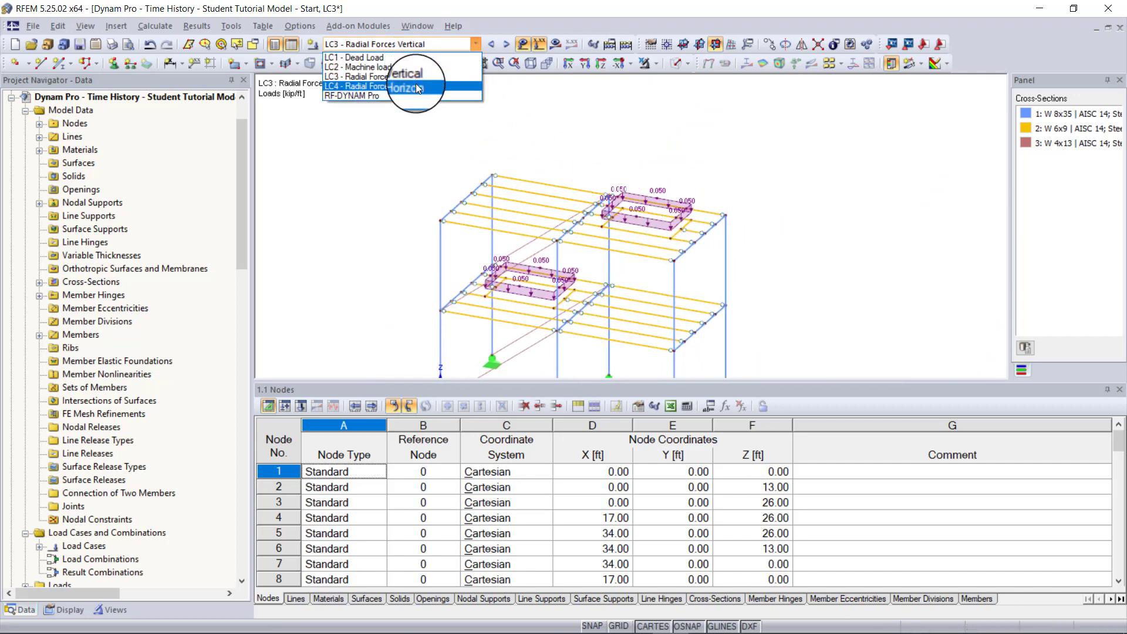
pyautogui.click(452, 94)
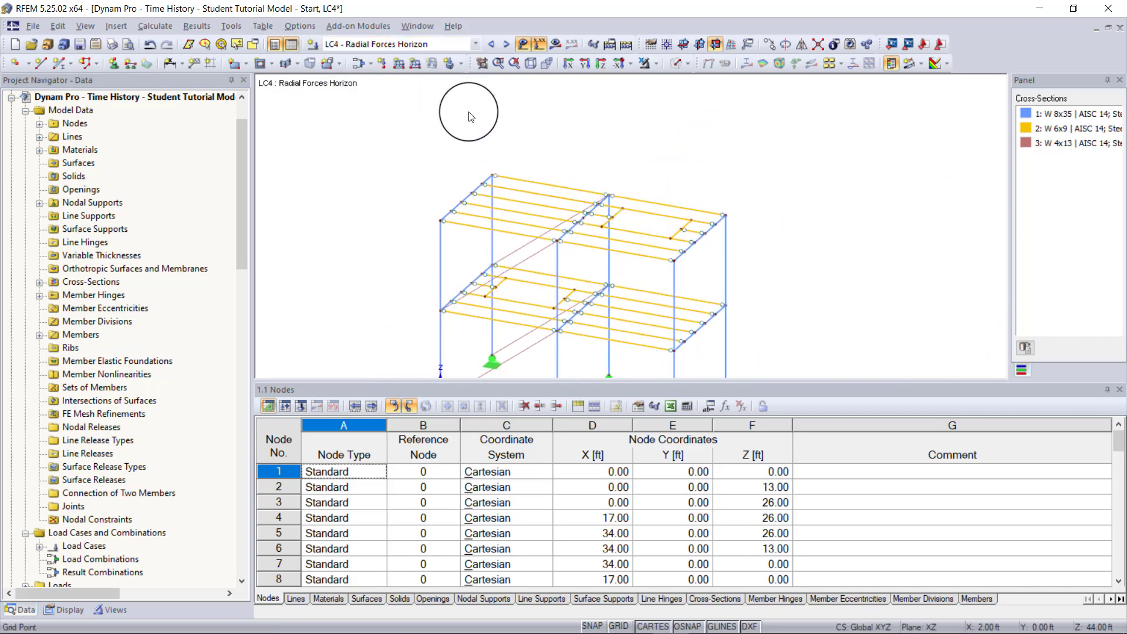
pyautogui.click(399, 63)
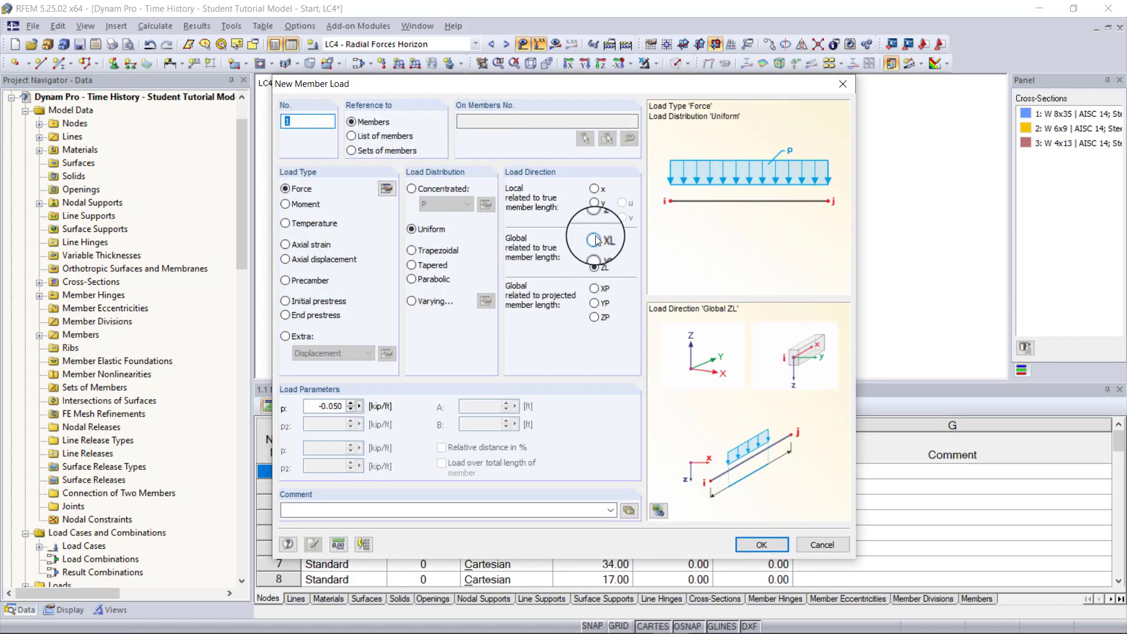
pyautogui.click(595, 240)
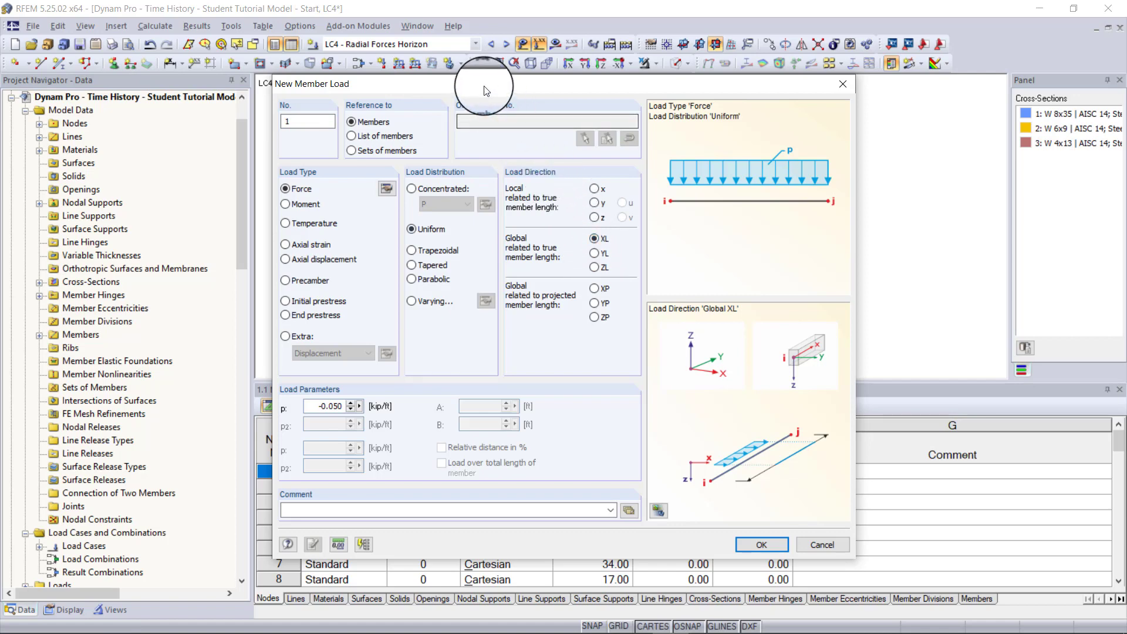
pyautogui.moveTo(484, 90); pyautogui.dragTo(651, 107)
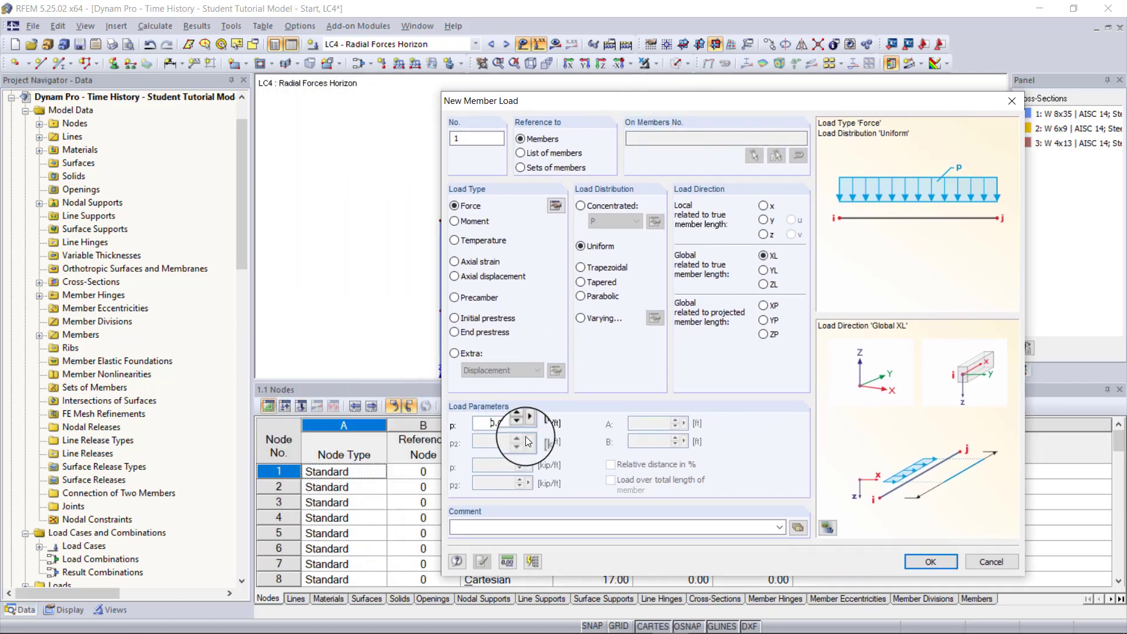
pyautogui.click(919, 562)
# Step: Apply the horizontal member load to the members framing the machine areas on both floors
pyautogui.scroll(5, 617, 249)
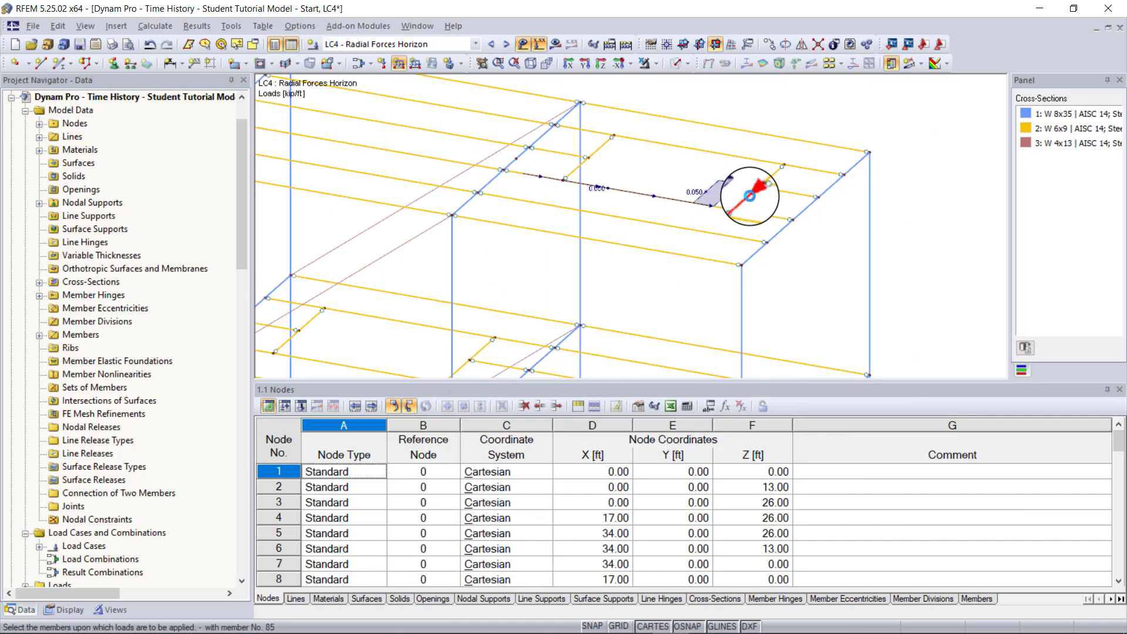
pyautogui.click(742, 194)
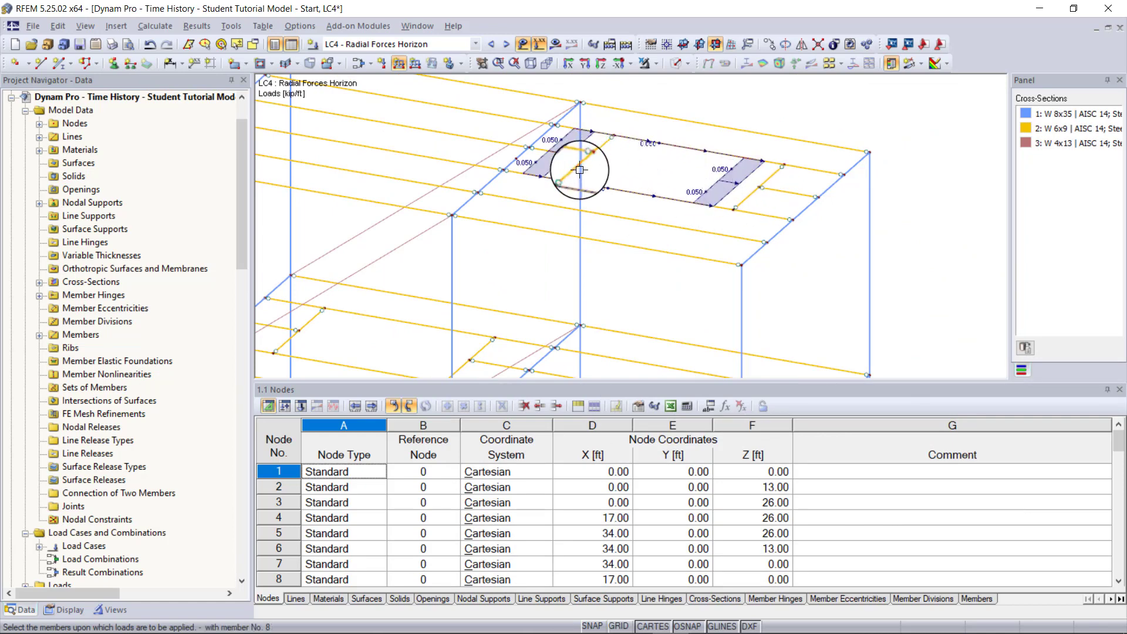
pyautogui.moveTo(401, 298); pyautogui.dragTo(592, 185, button='middle')
pyautogui.click(591, 264)
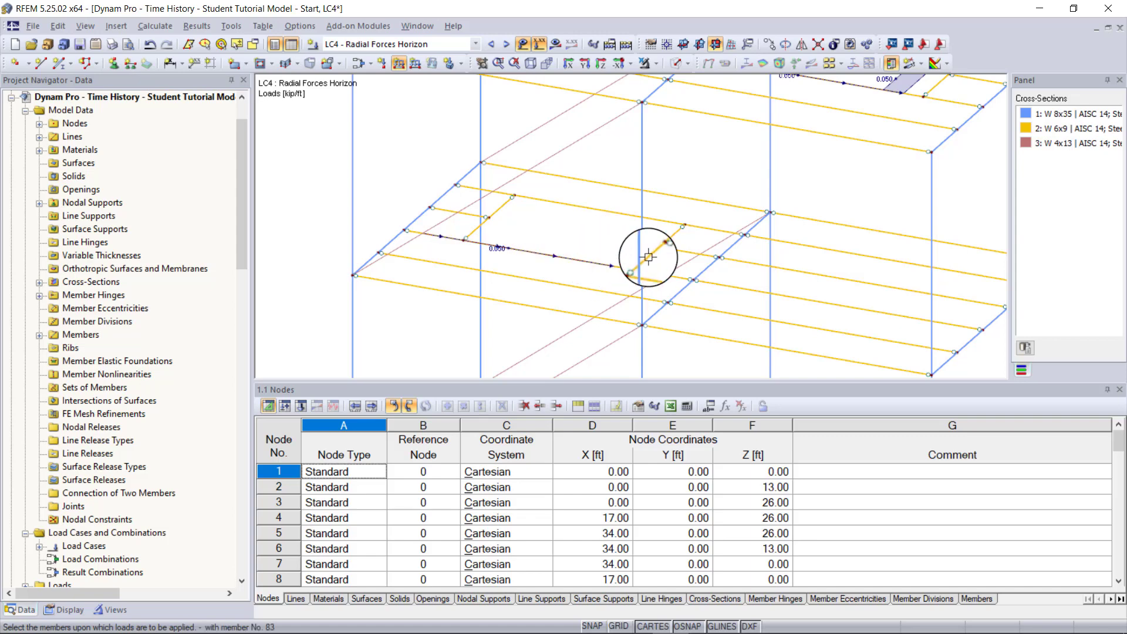
pyautogui.click(669, 234)
pyautogui.press('Escape')
pyautogui.scroll(-3, 669, 235)
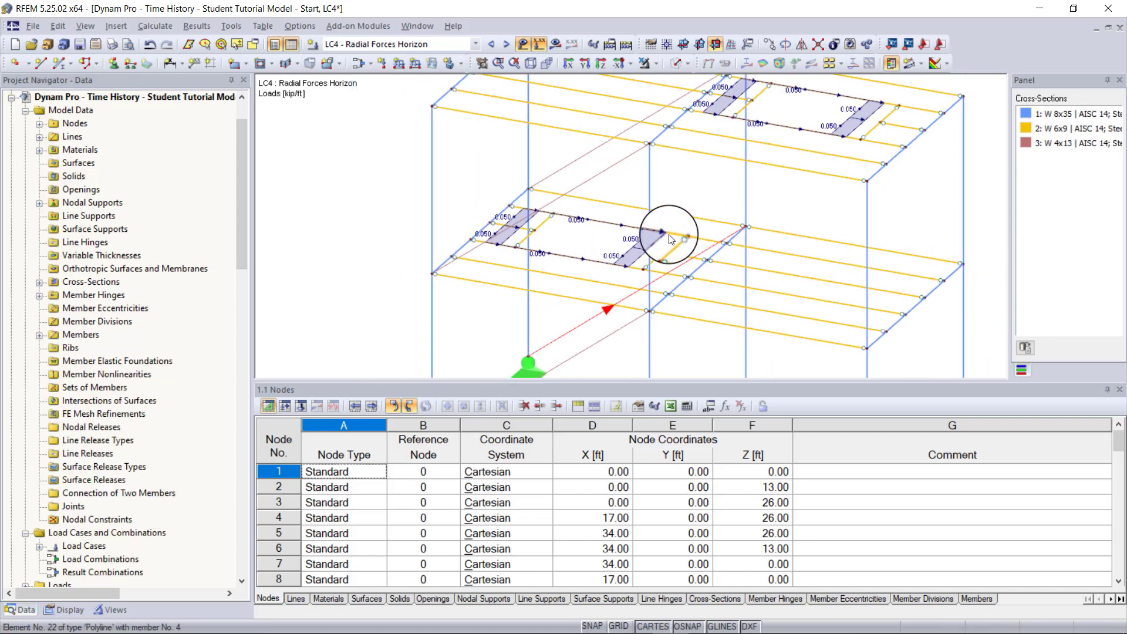
pyautogui.moveTo(668, 234); pyautogui.dragTo(598, 236, button='middle')
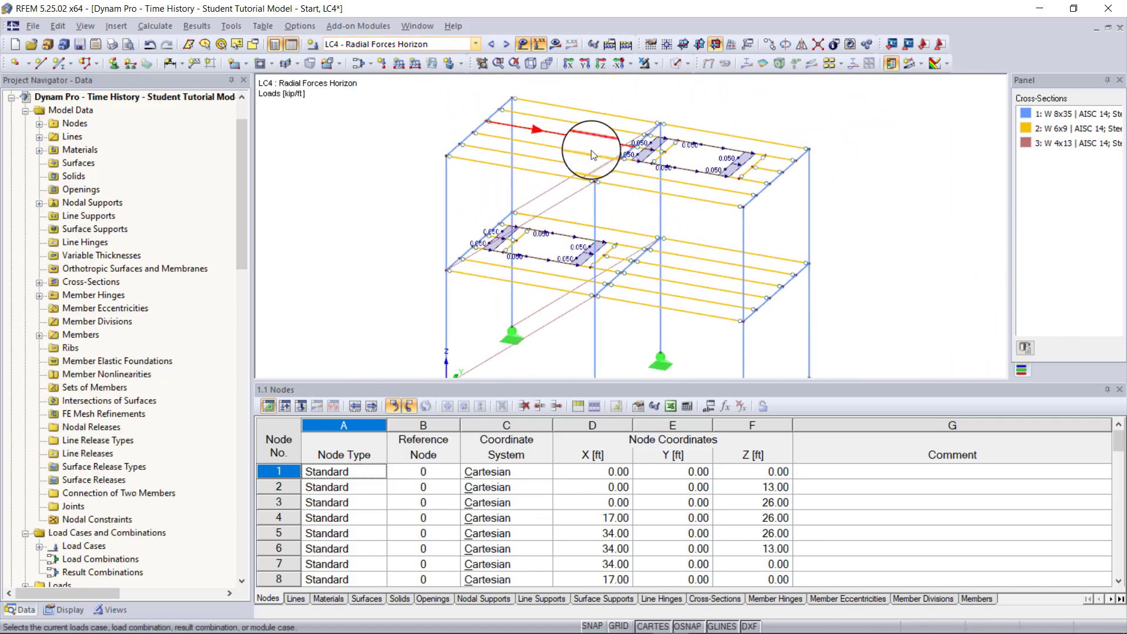
# Step: Switch the model display back to load case LC3 - Radial Forces Vertical to review its loads
pyautogui.click(492, 44)
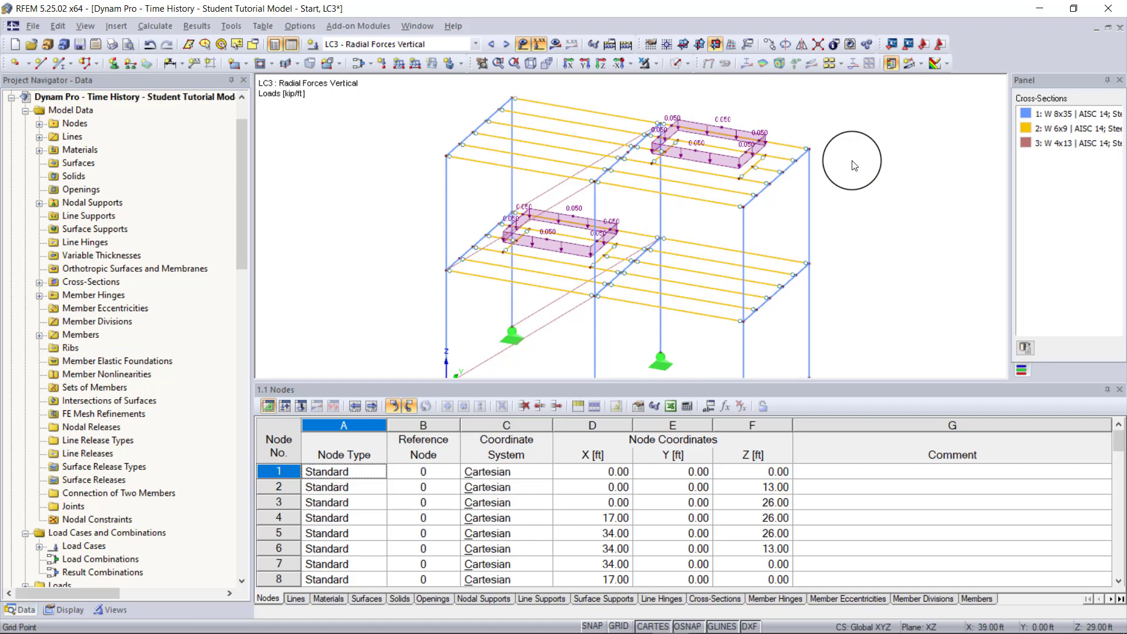
pyautogui.scroll(-3, 821, 167)
pyautogui.scroll(-1, 137, 276)
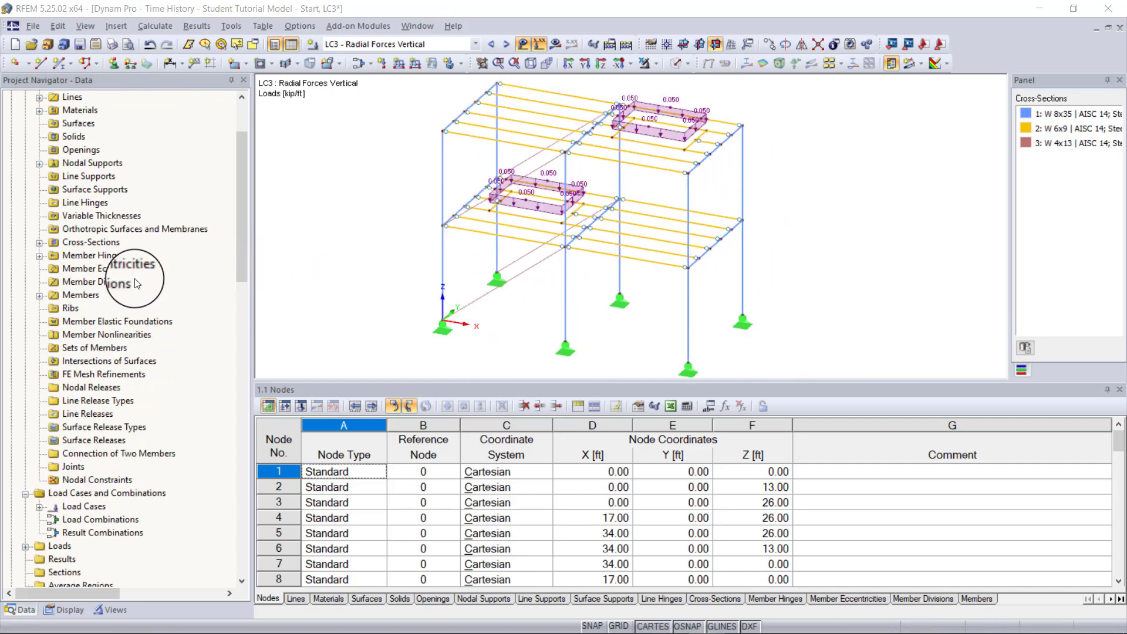
# Step: Open the RF-DYNAM Pro dynamic analysis add-on module and activate natural vibrations and mass combinations
pyautogui.scroll(-9, 137, 284)
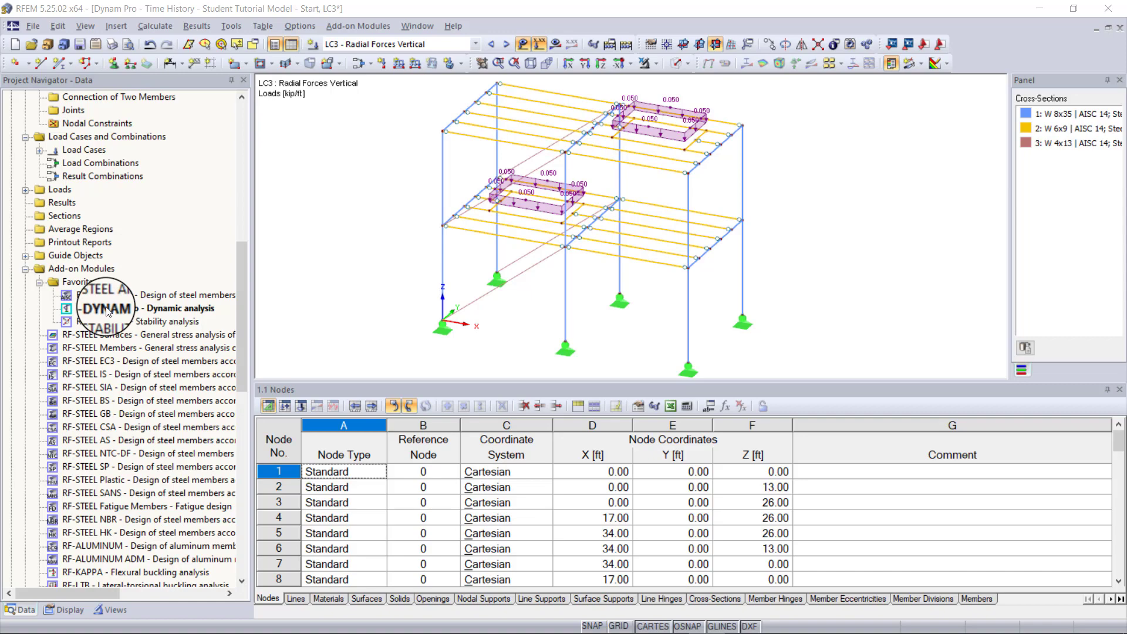
pyautogui.doubleClick(108, 309)
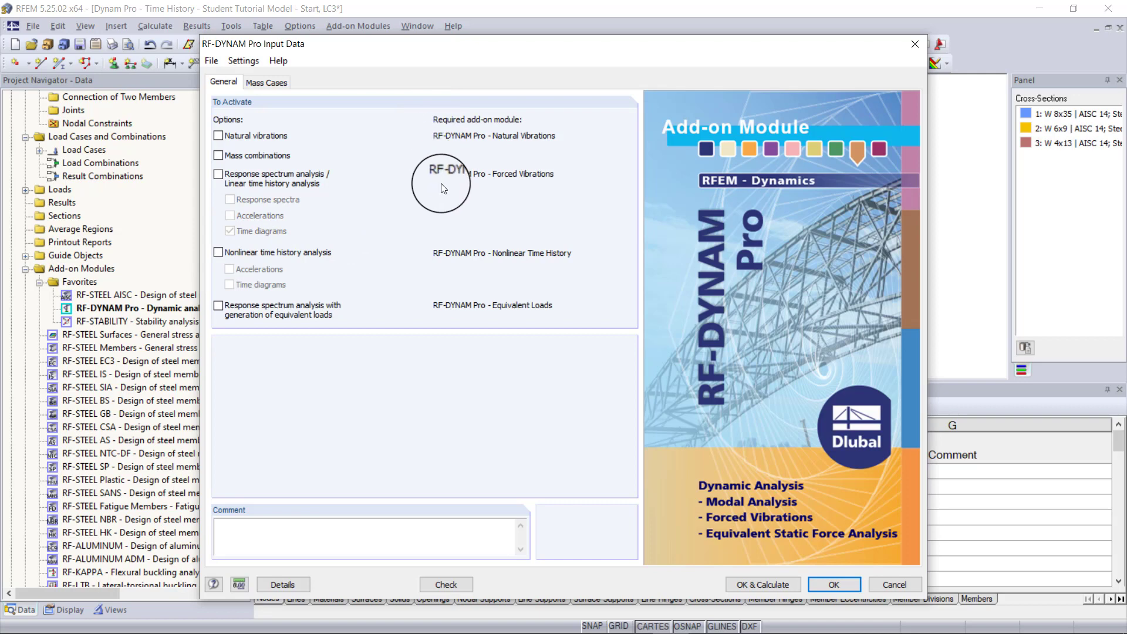
pyautogui.click(251, 135)
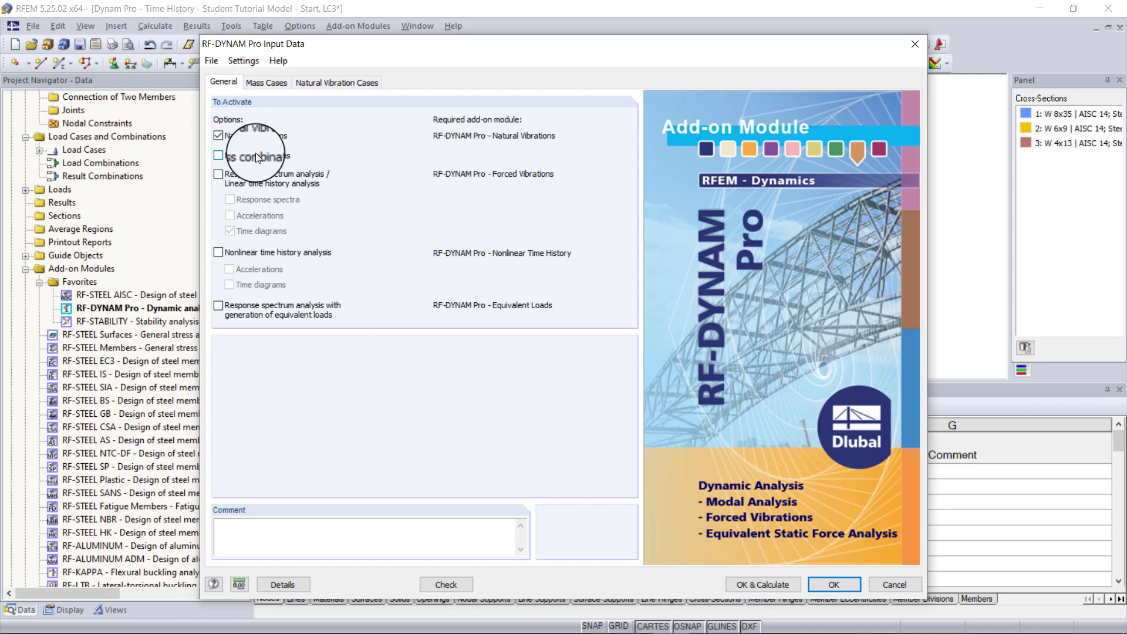
pyautogui.click(256, 155)
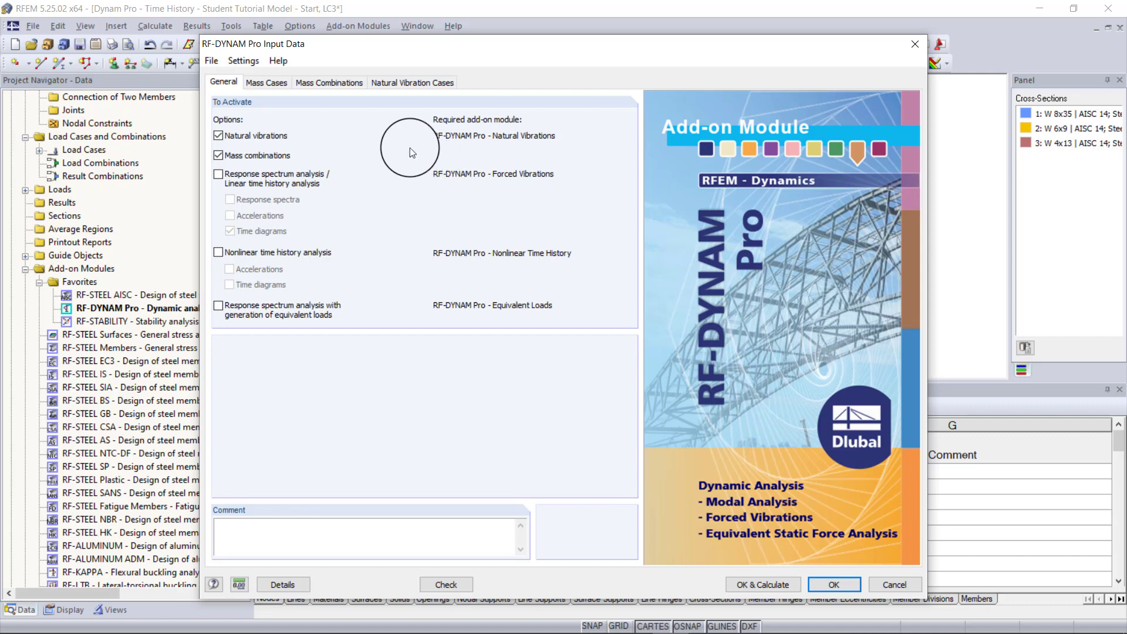
# Step: Describe mass case MC1 as "Dead load" and take its mass from the force components of LC1 - Dead Load instead of the structure's self-weight
pyautogui.click(284, 80)
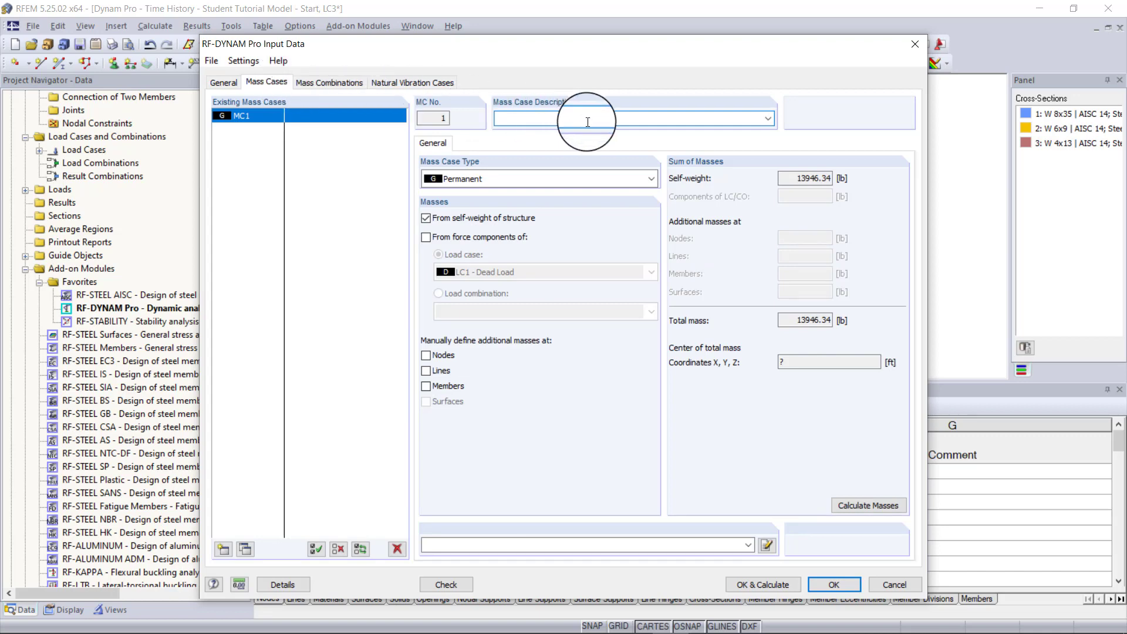
pyautogui.write('Dead load')
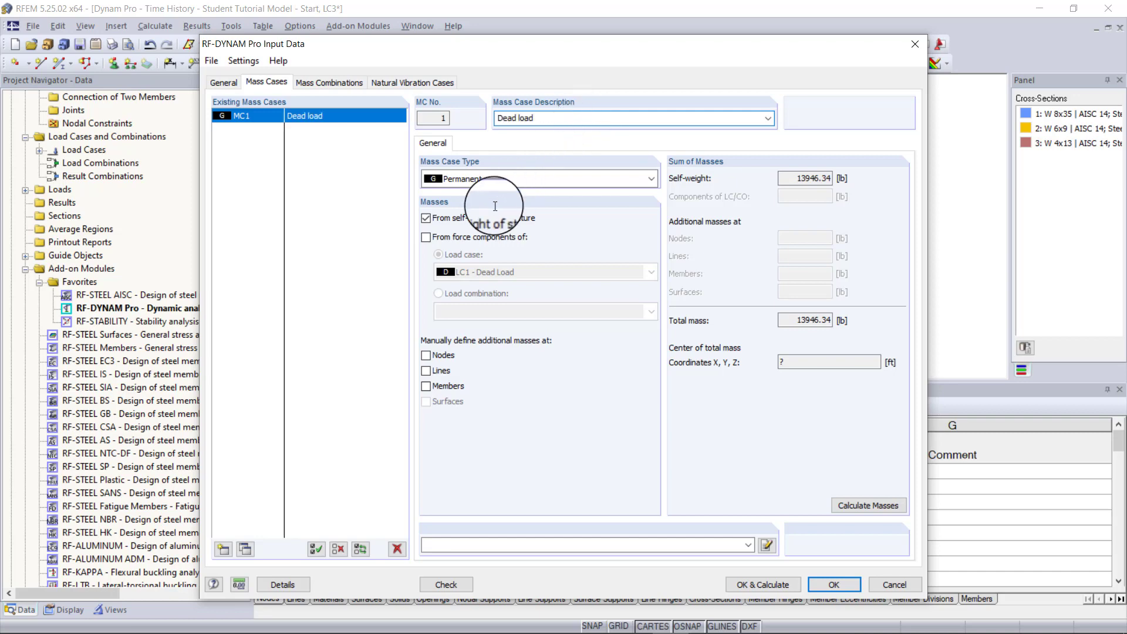
pyautogui.click(479, 222)
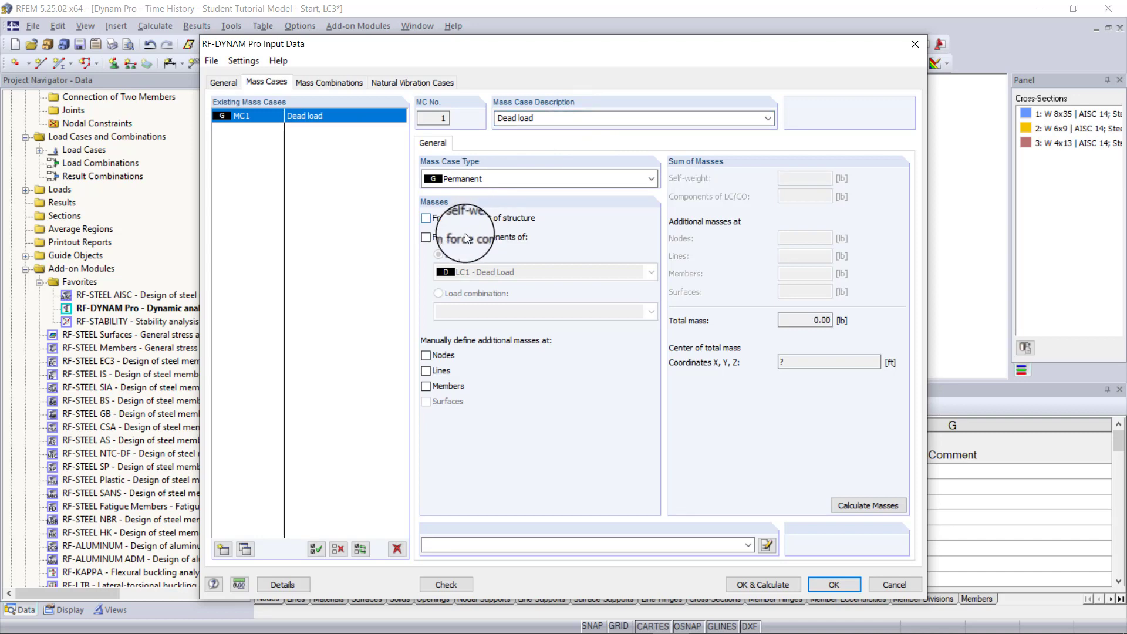
pyautogui.click(463, 238)
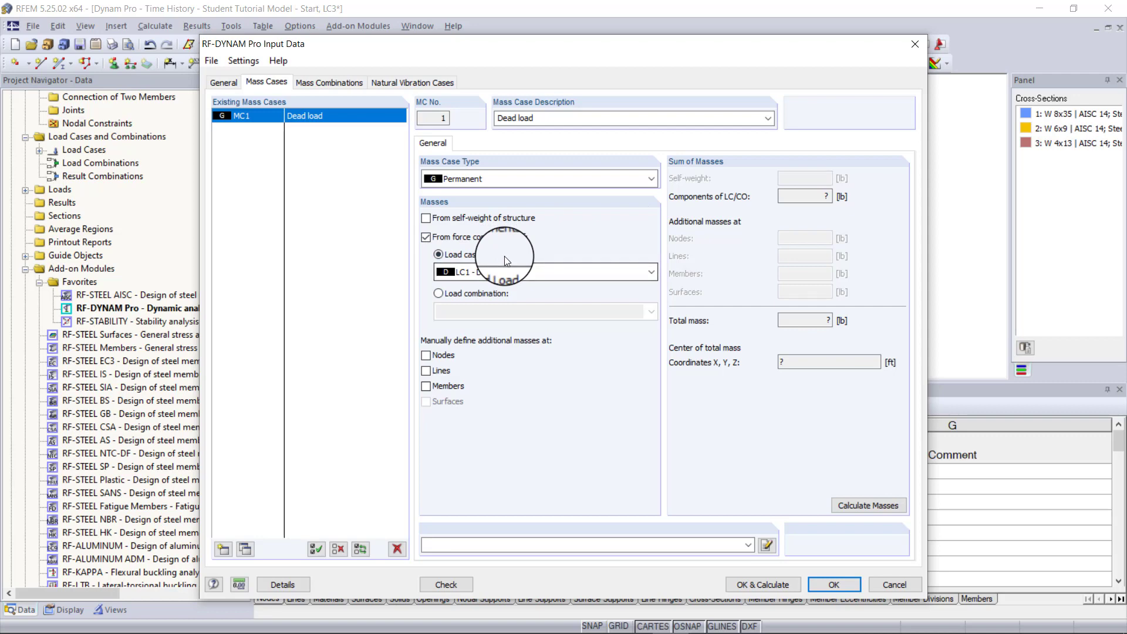
# Step: Add a second mass case named "Machine" with mass from the force components of LC2 - Machine load, excluding self-weight
pyautogui.click(223, 549)
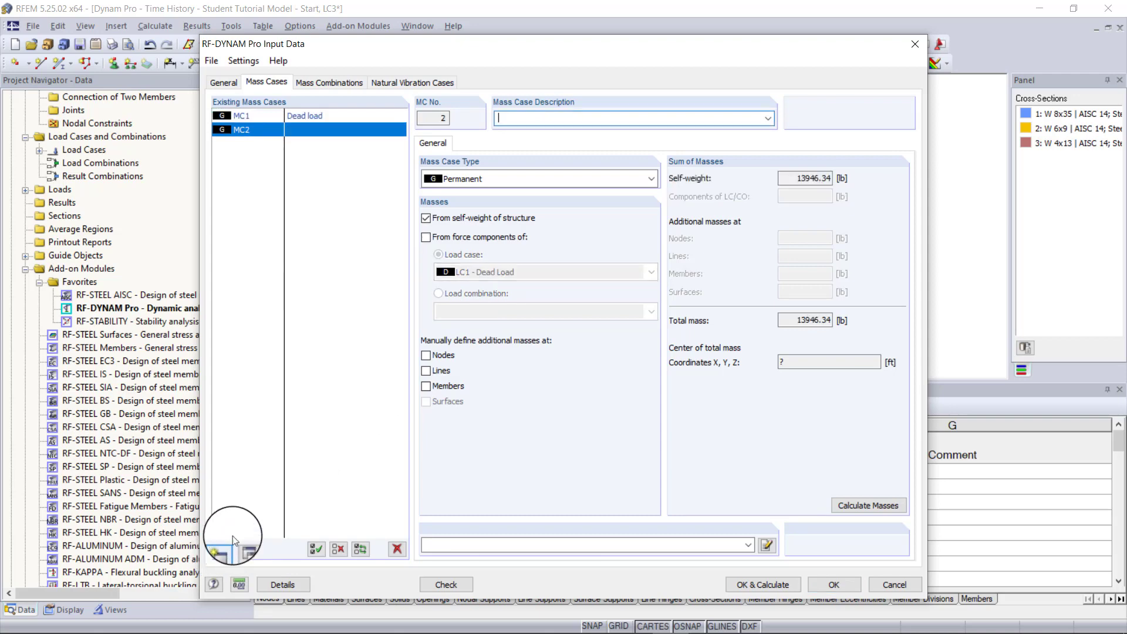
pyautogui.click(594, 123)
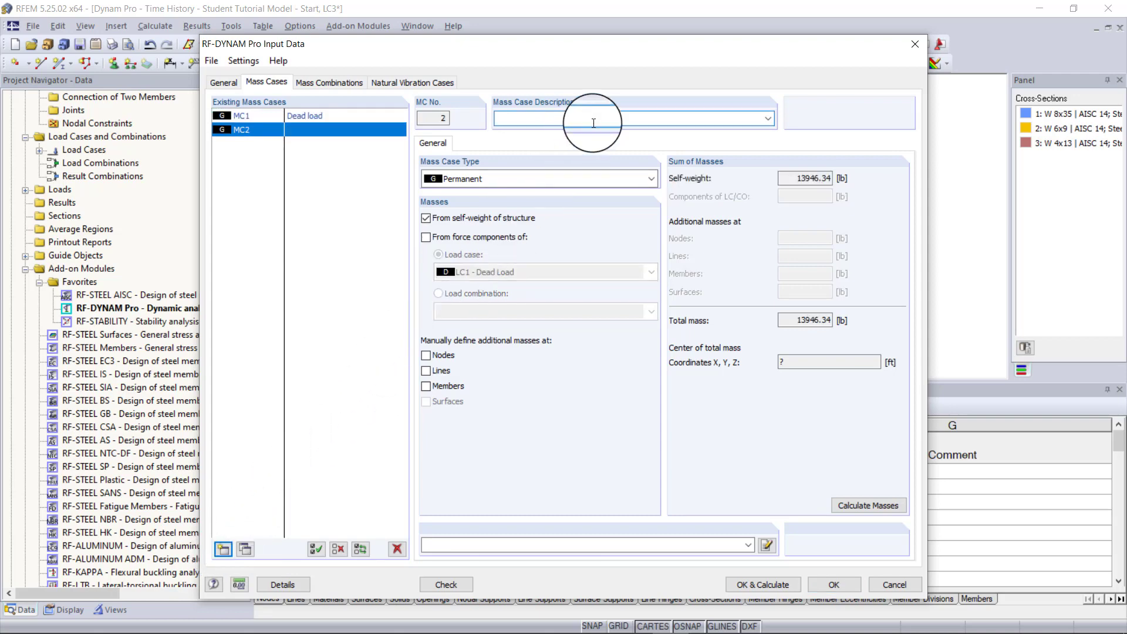
pyautogui.write('Machine')
pyautogui.click(452, 222)
pyautogui.click(459, 237)
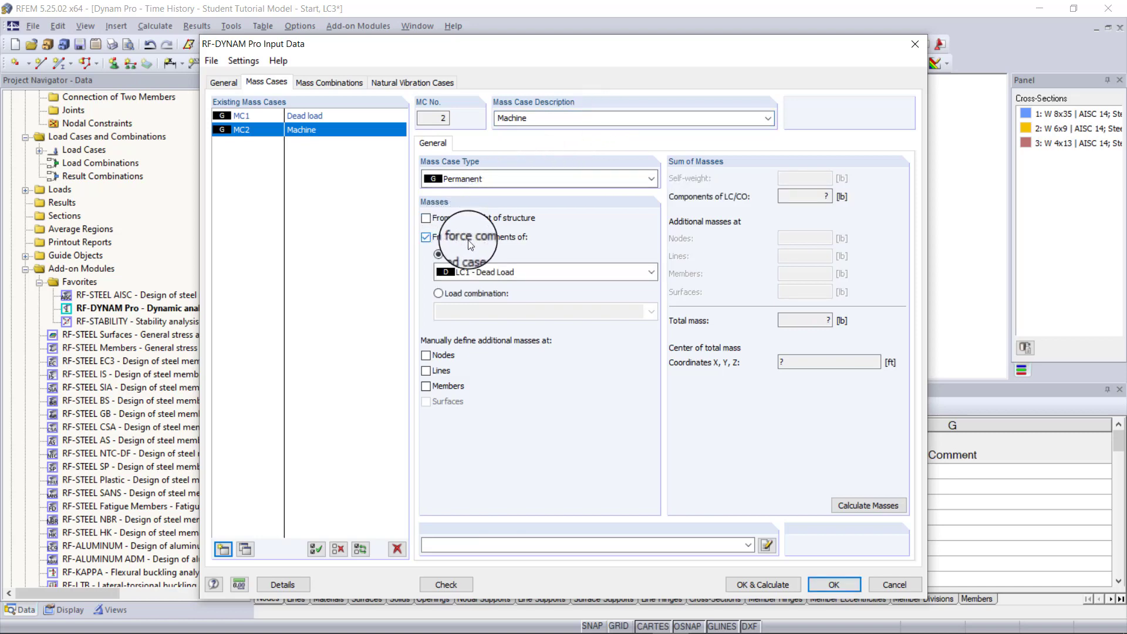
pyautogui.click(552, 273)
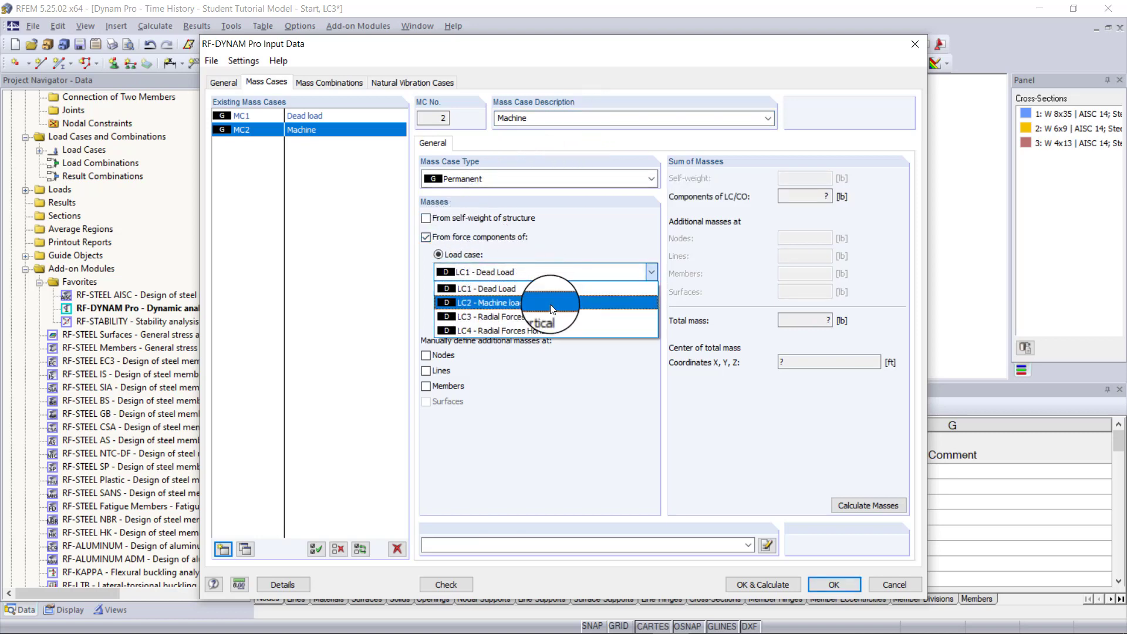
pyautogui.click(552, 303)
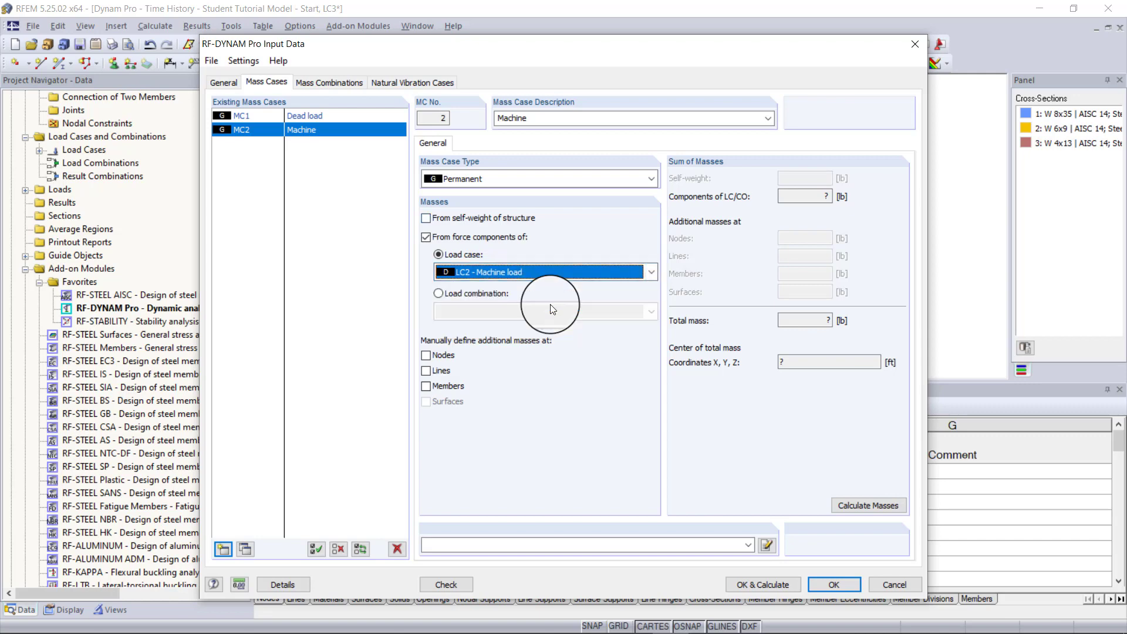
# Step: Add both the Dead load and Machine mass cases to mass combination MCO1
pyautogui.click(328, 83)
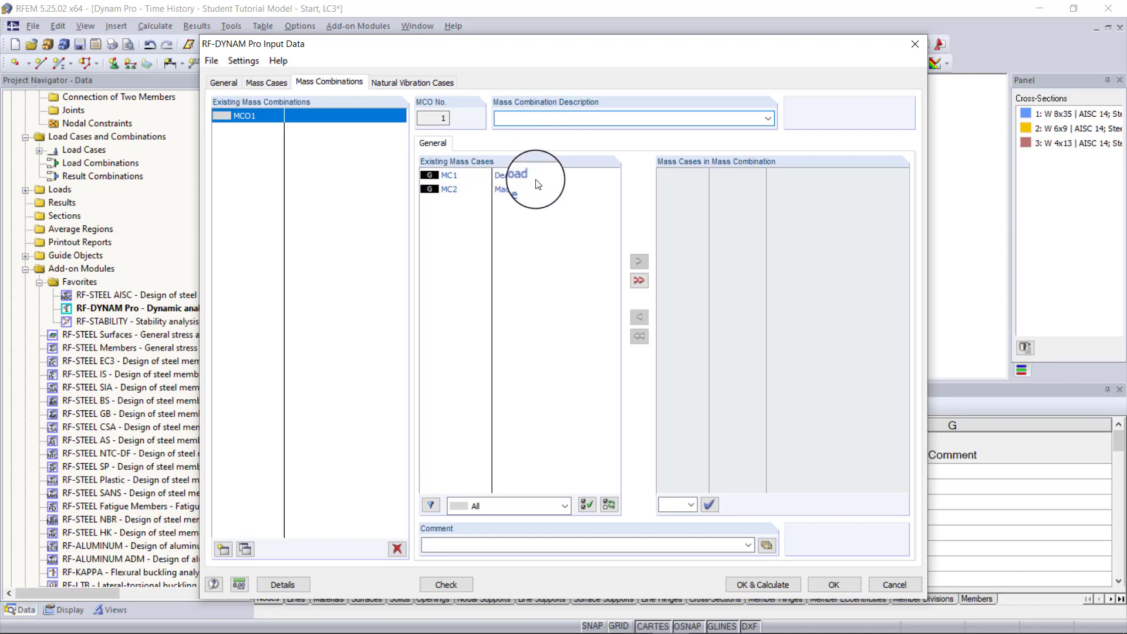
pyautogui.moveTo(527, 176); pyautogui.dragTo(530, 189)
pyautogui.click(639, 262)
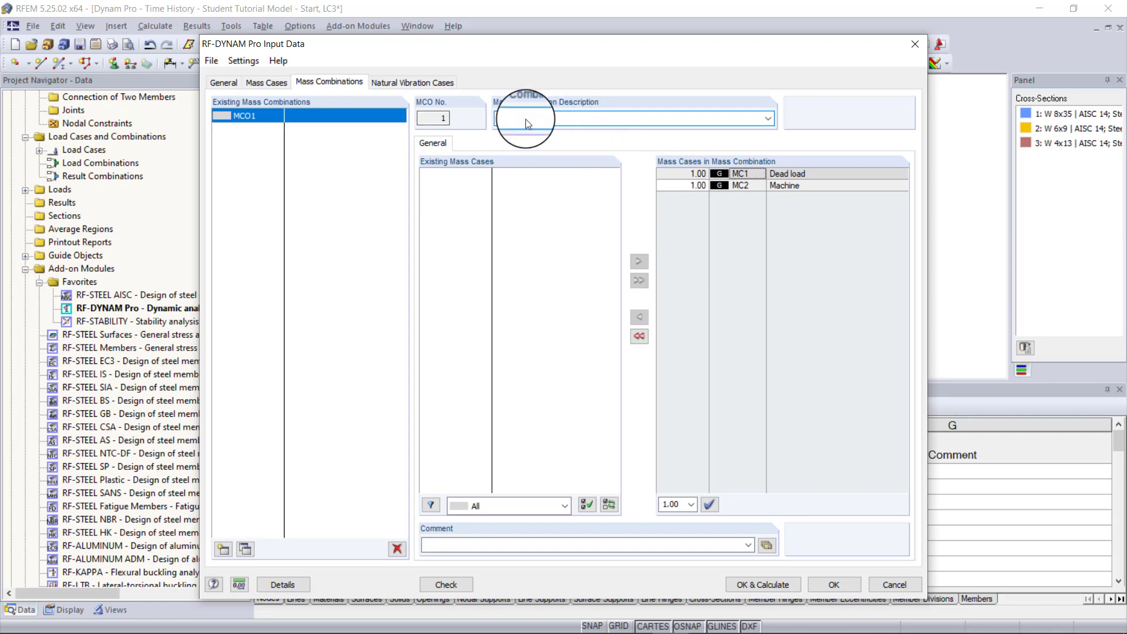
# Step: Set natural vibration case NVC1 to find 10 lowest eigenvalues with mass combination MCO1 as acting masses, and run the calculation
pyautogui.click(413, 86)
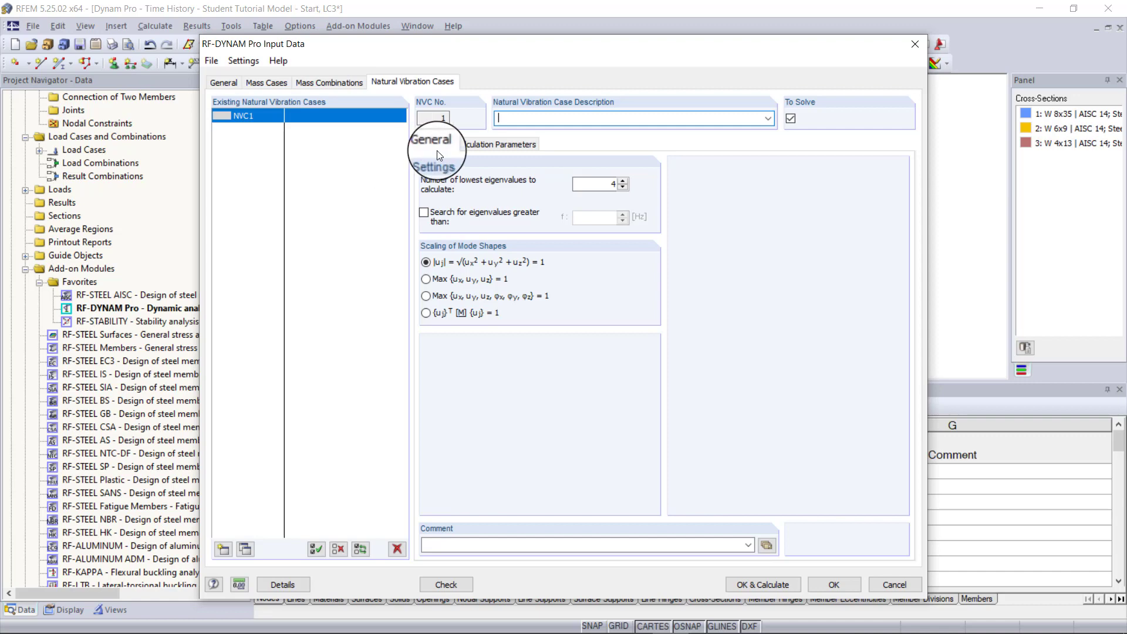
pyautogui.click(592, 183)
pyautogui.write('10')
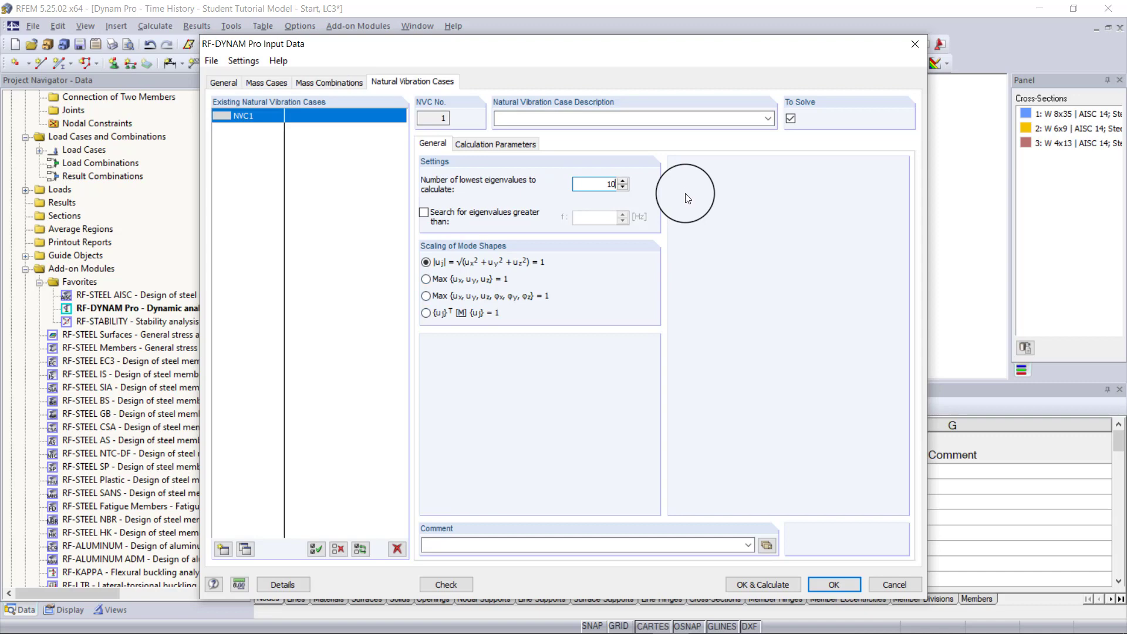
pyautogui.click(492, 151)
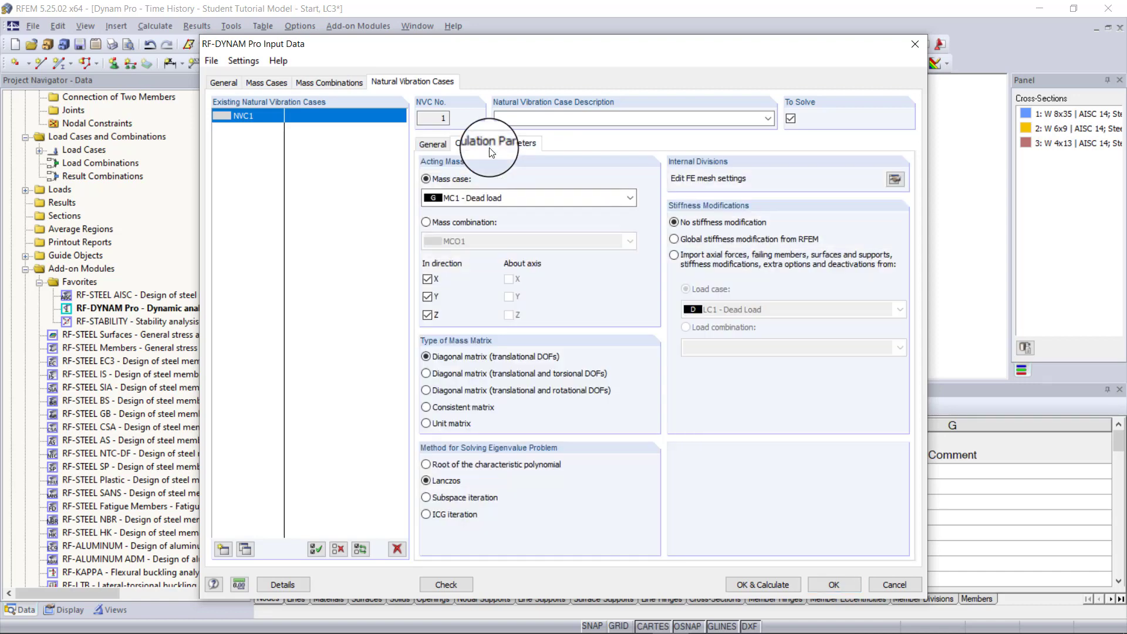
pyautogui.click(468, 222)
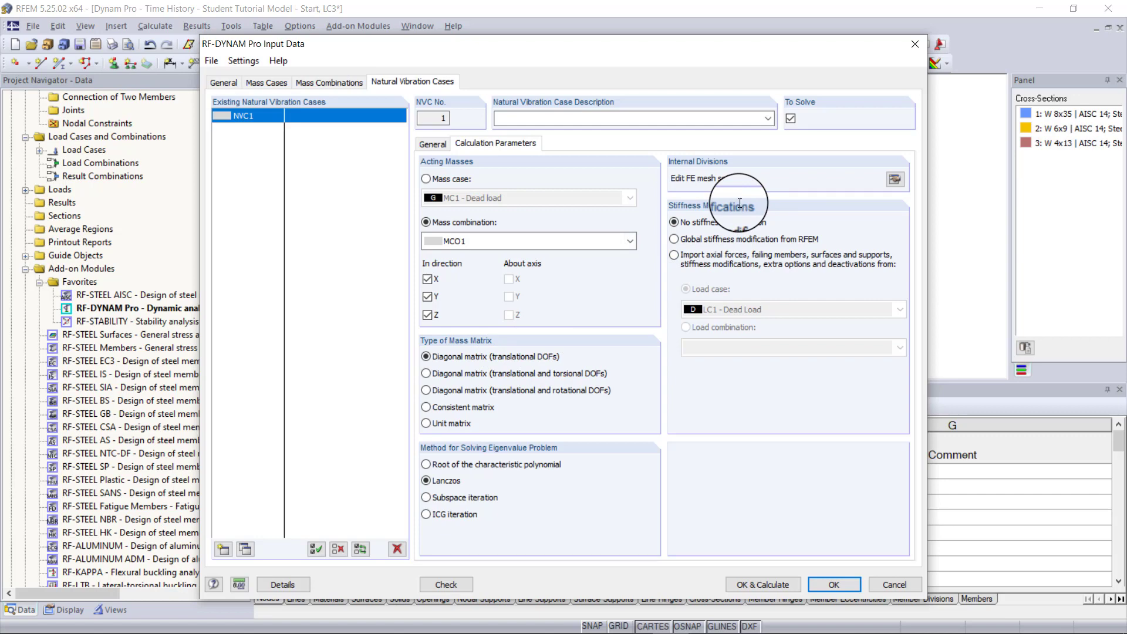
pyautogui.click(749, 583)
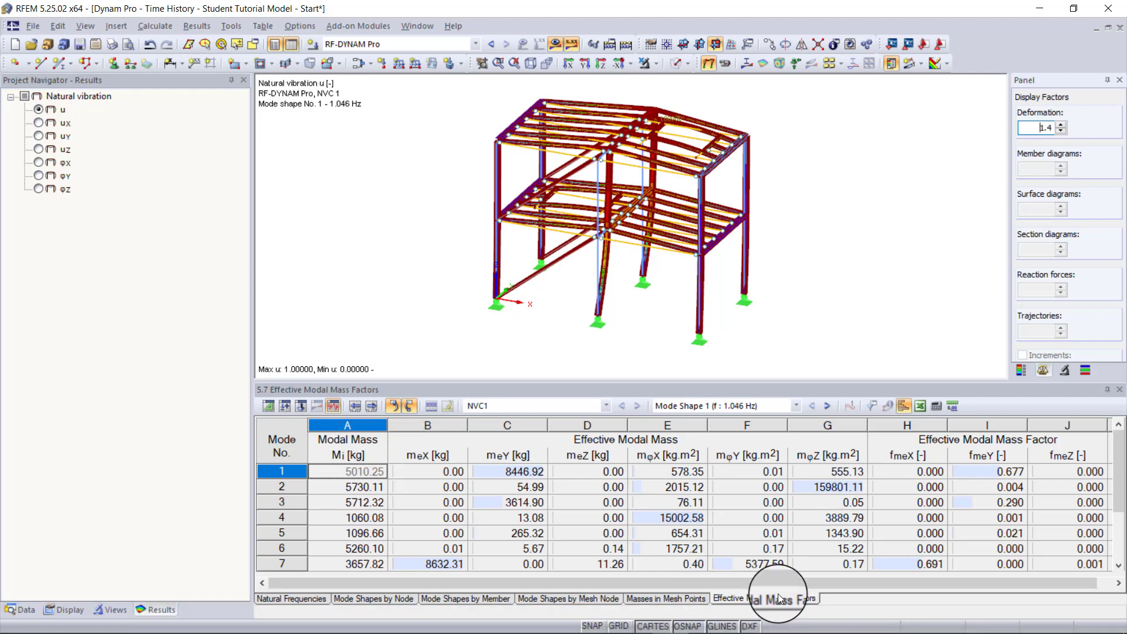
# Step: Examine the effective modal mass factors in the X, Y and Z directions for all modes, including their sums
pyautogui.scroll(-3, 777, 597)
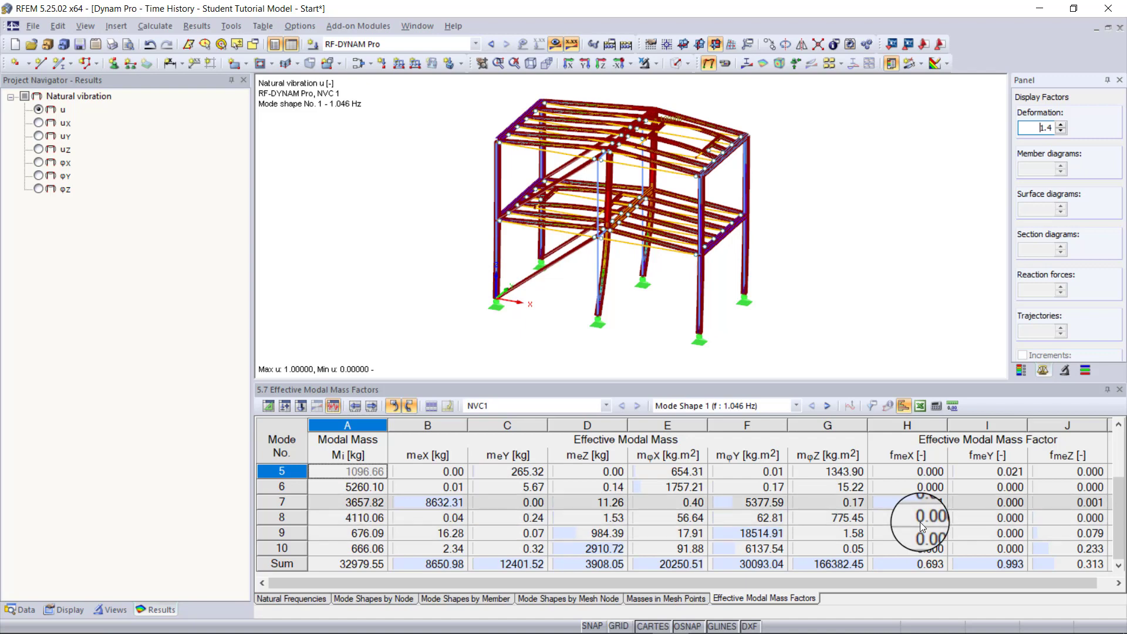
pyautogui.scroll(2, 931, 536)
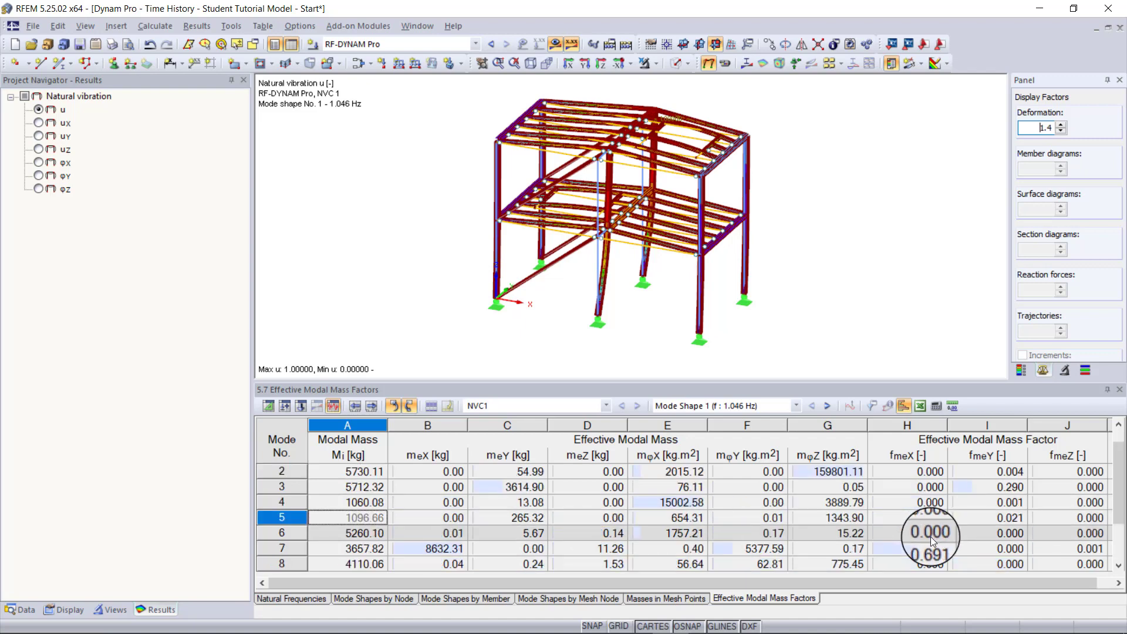
pyautogui.scroll(-2, 931, 537)
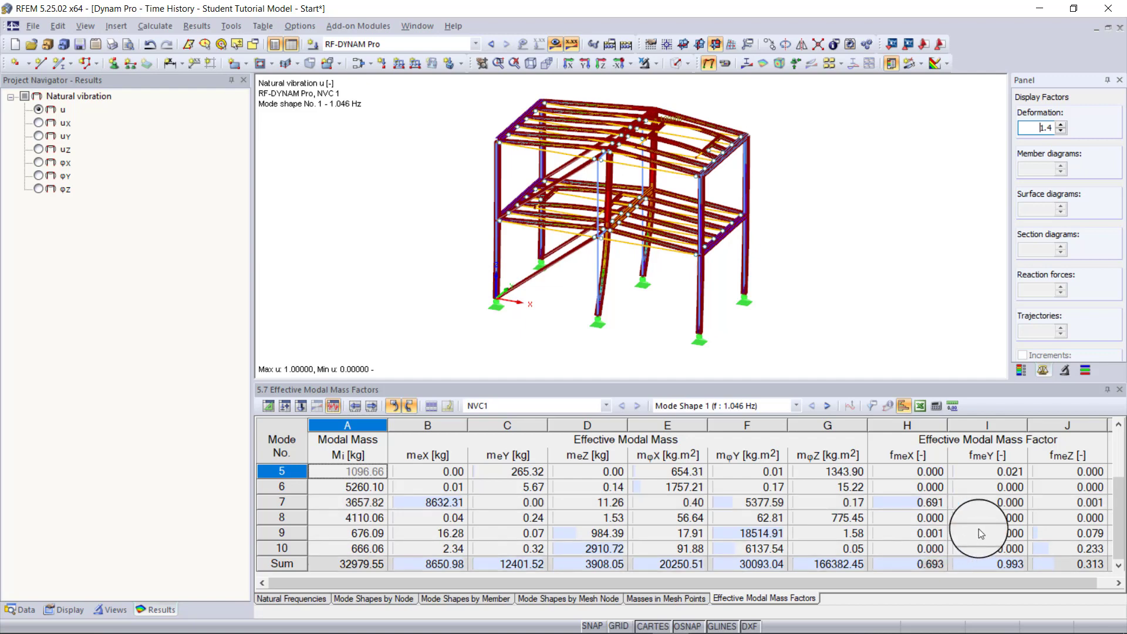
pyautogui.scroll(2, 1027, 522)
pyautogui.scroll(-1, 1070, 517)
pyautogui.scroll(-1, 1070, 518)
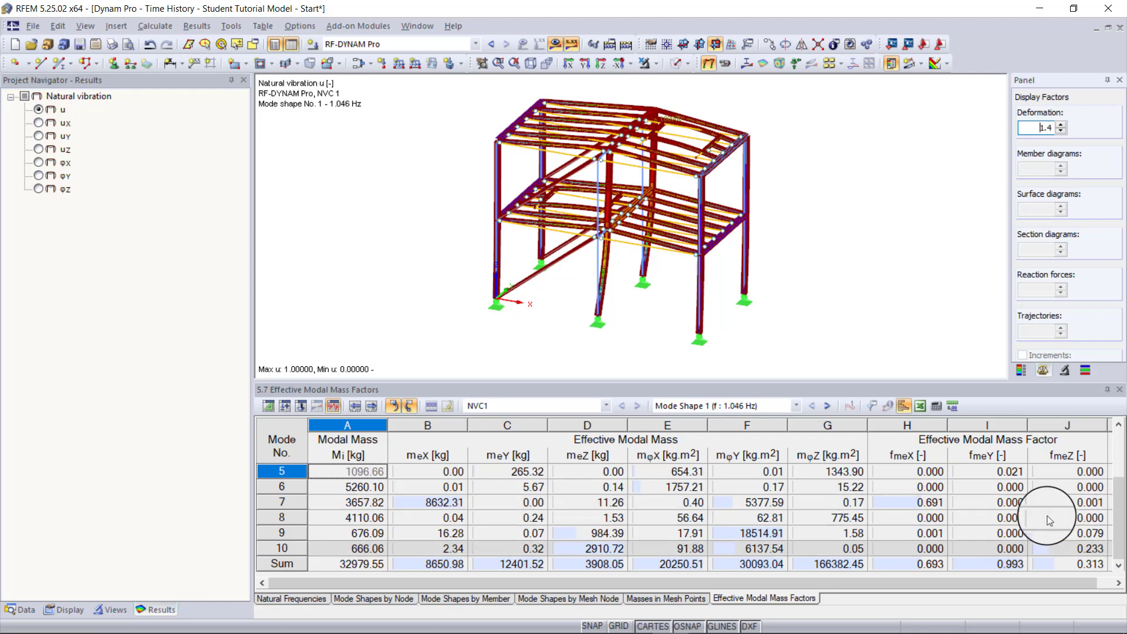
# Step: Review the natural frequencies of the structure and show the mode shape for mode 10
pyautogui.click(292, 598)
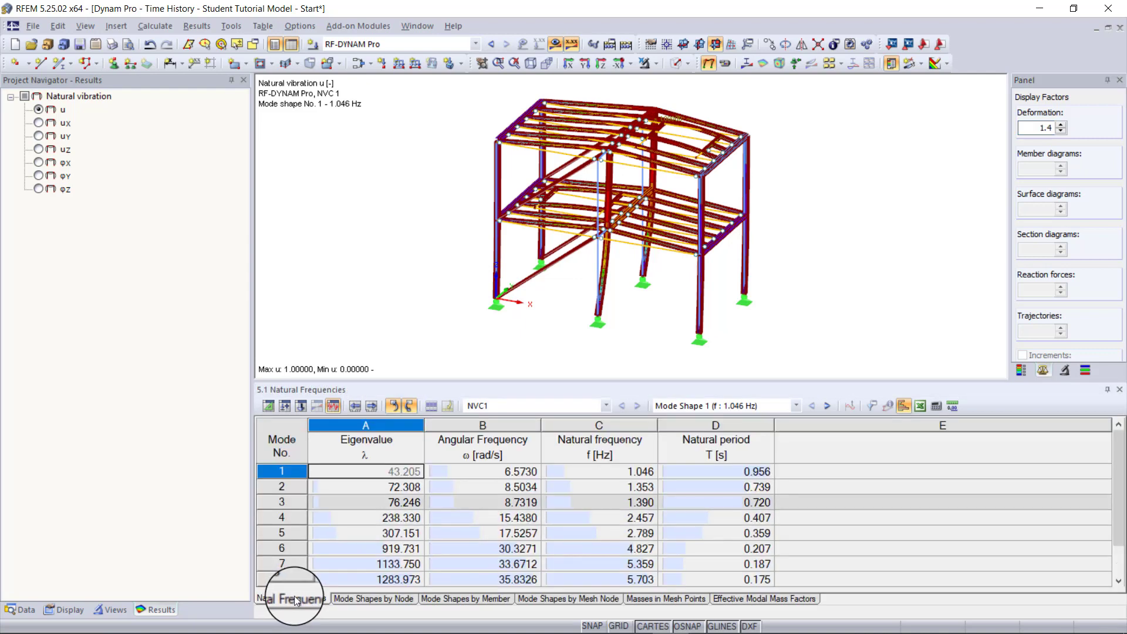
pyautogui.scroll(-2, 418, 584)
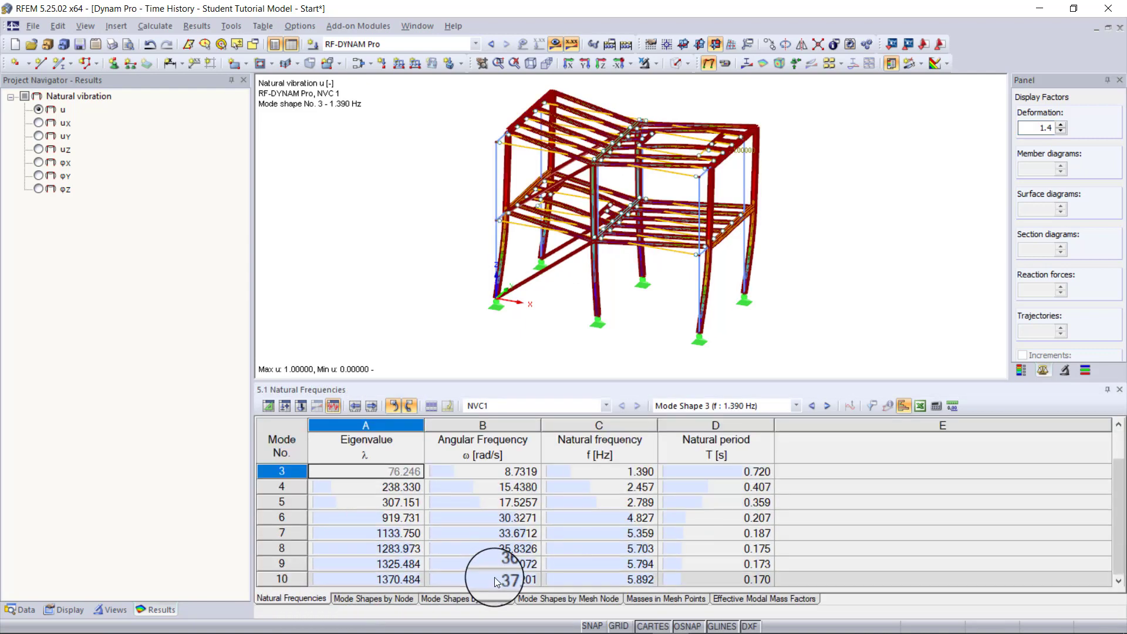
pyautogui.click(494, 577)
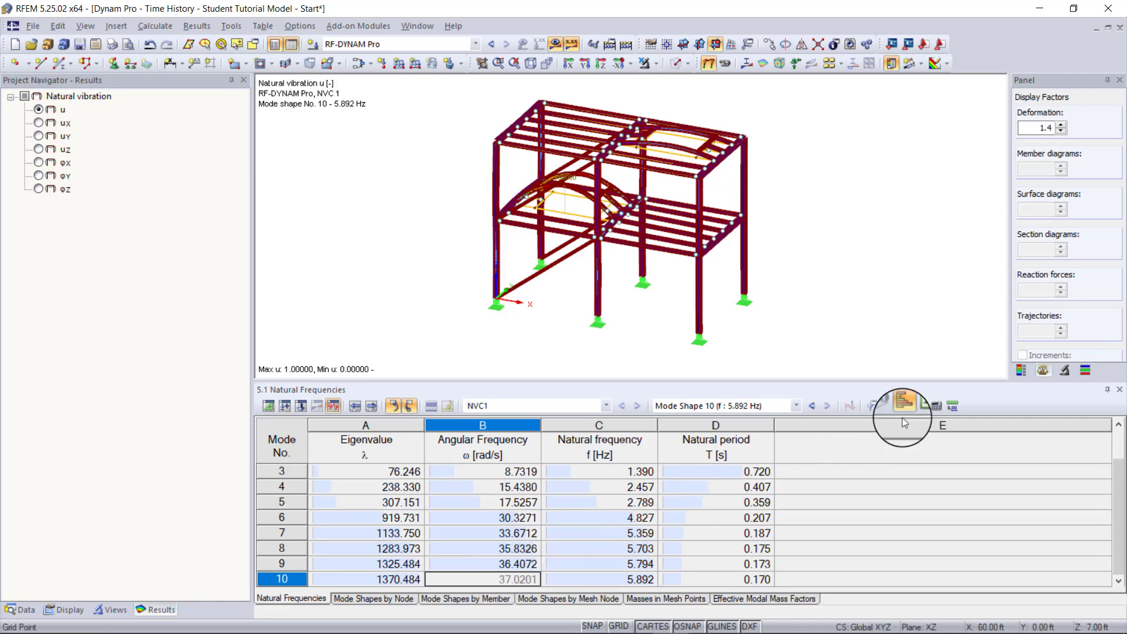
# Step: Reopen the RF-DYNAM Pro input data, activate linear time history analysis with time diagrams, and go to the time diagram definitions
pyautogui.click(1022, 370)
pyautogui.click(1068, 329)
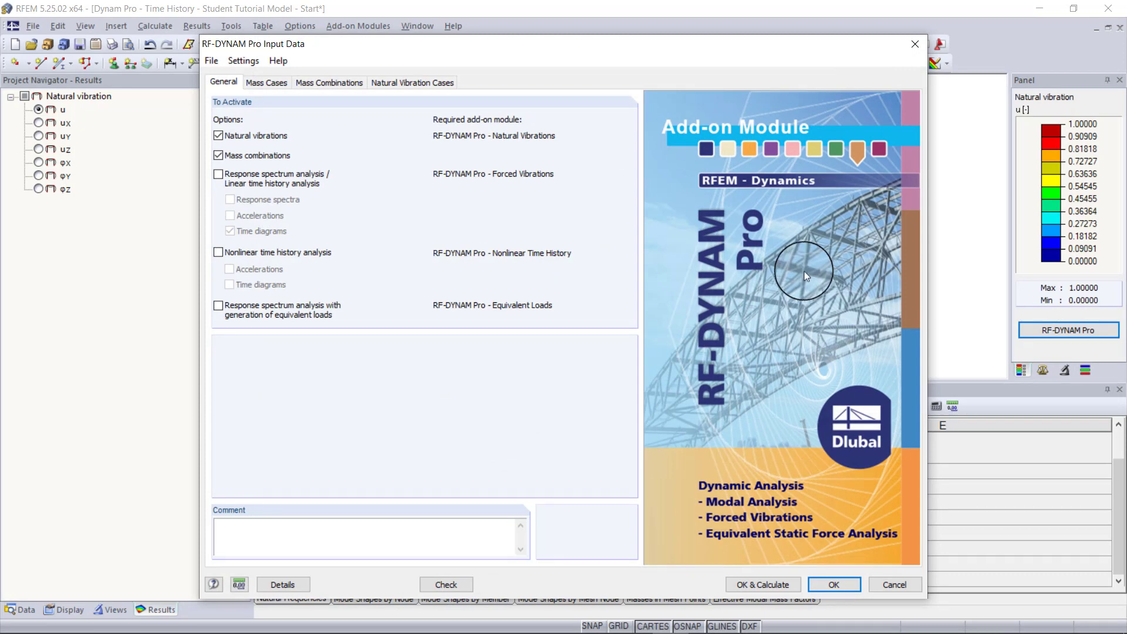
pyautogui.click(250, 177)
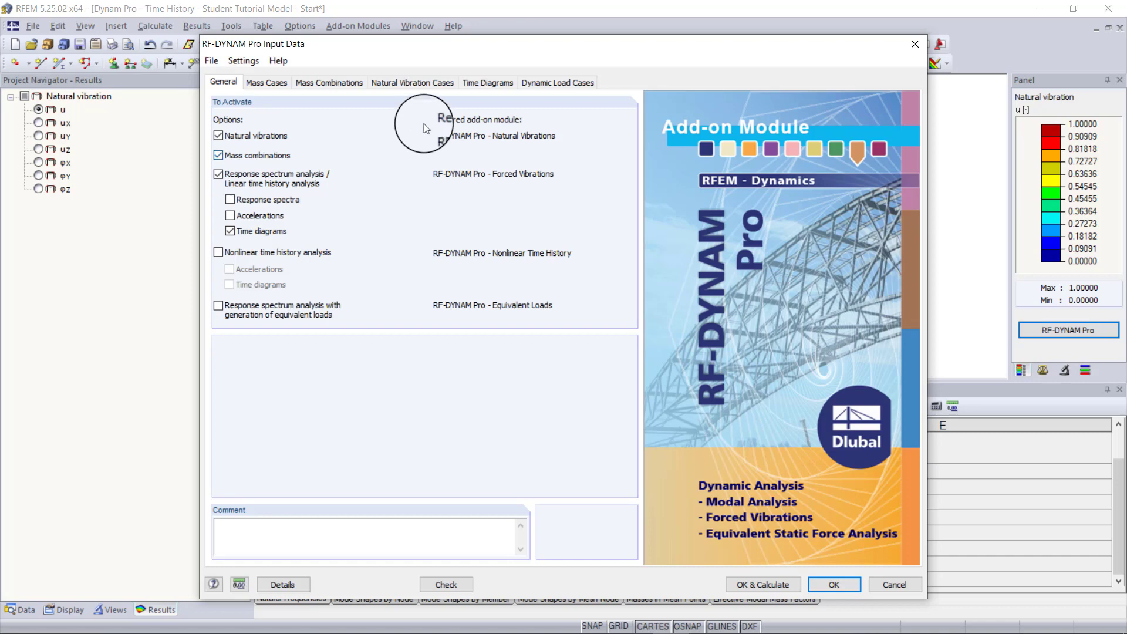
pyautogui.click(475, 84)
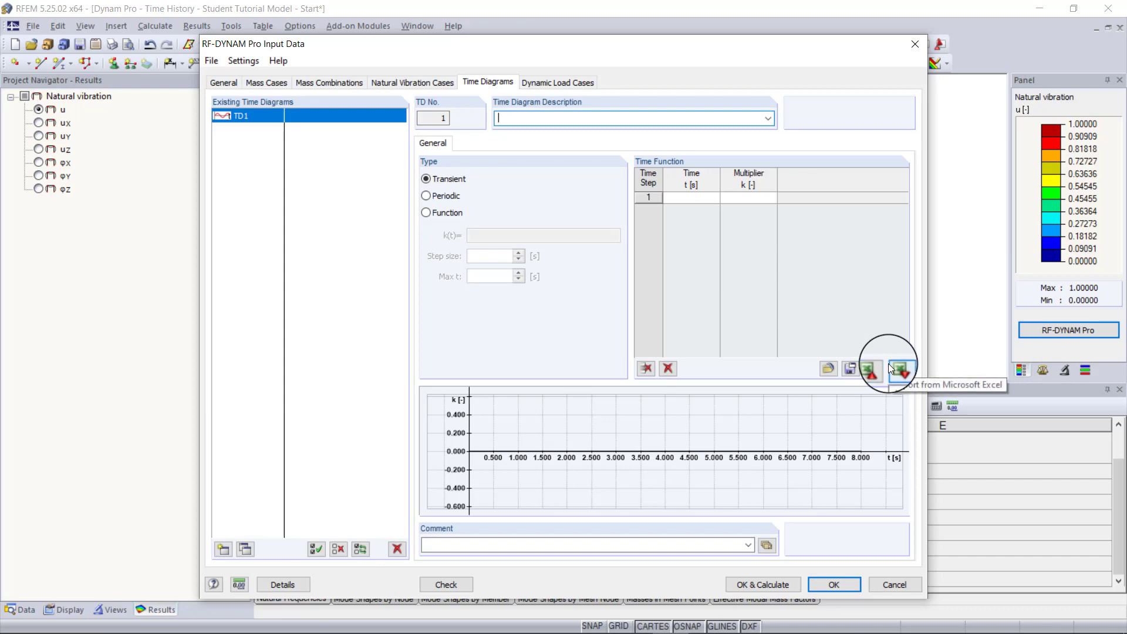
pyautogui.click(451, 198)
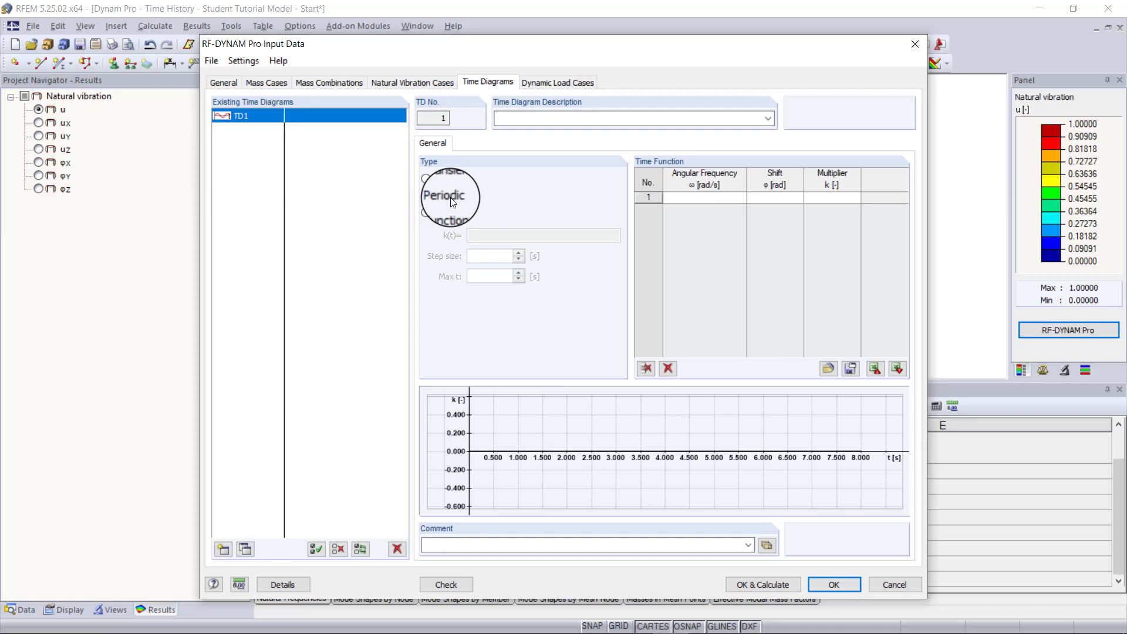
pyautogui.click(449, 214)
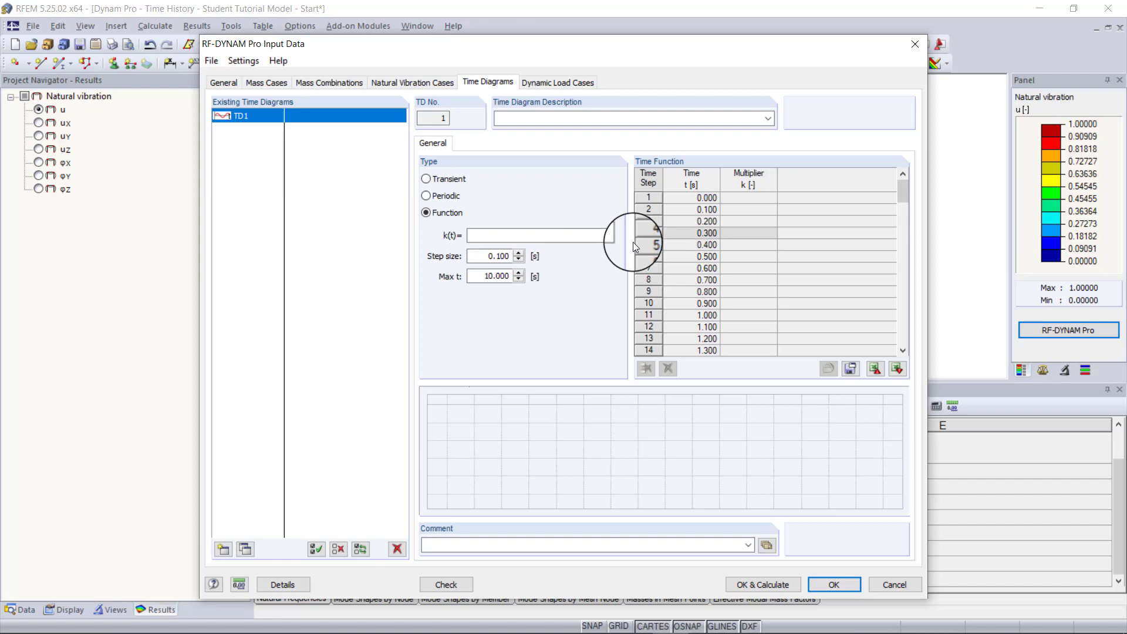
pyautogui.click(514, 239)
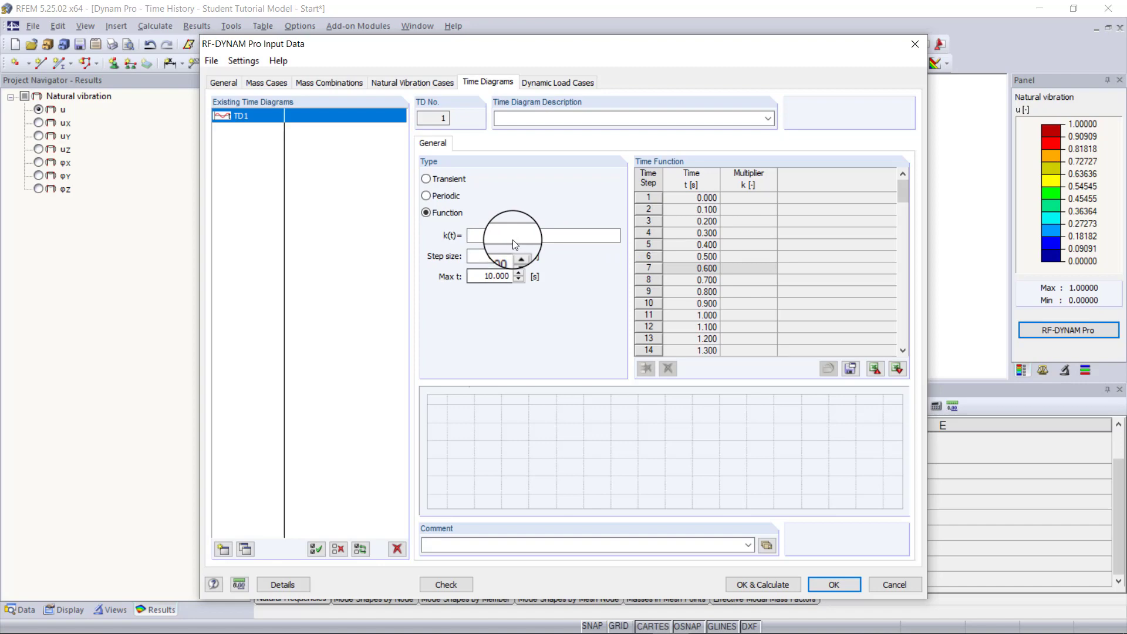
# Step: Define time diagram TD1 as periodic with angular frequency 33.51 rad/s, phase shift 0 rad and multiplier 1
pyautogui.click(427, 195)
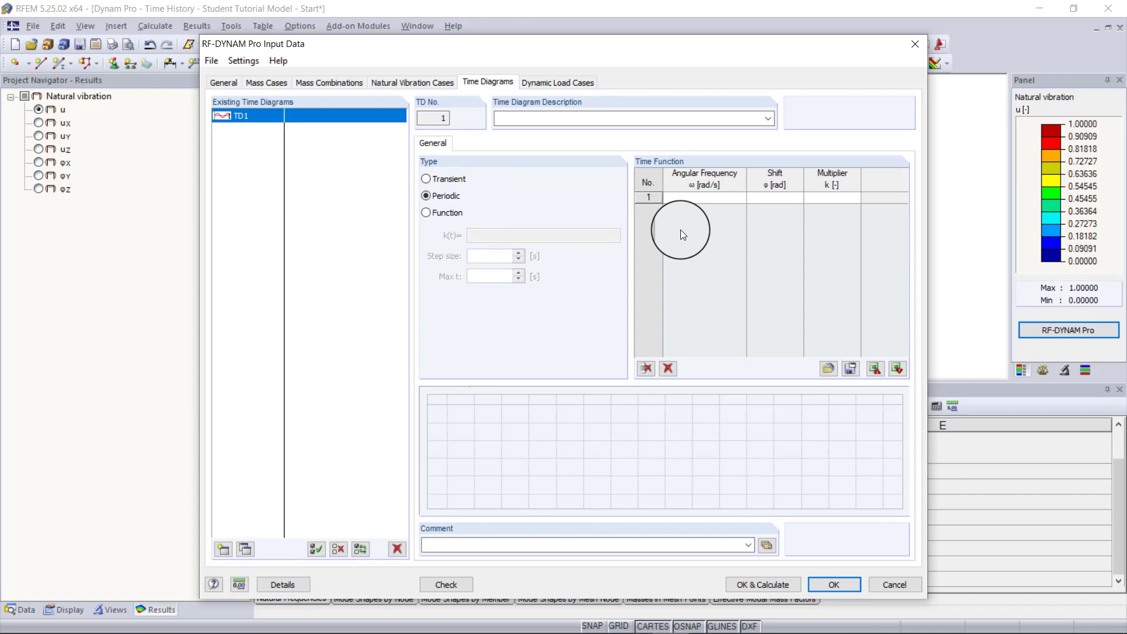
pyautogui.click(736, 197)
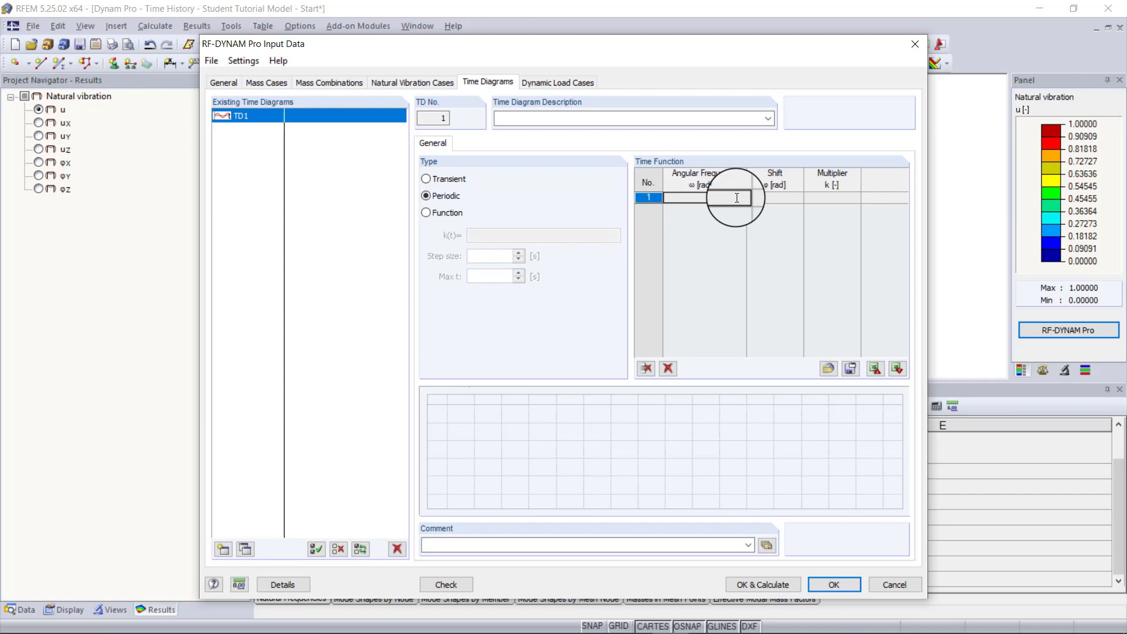
pyautogui.write('33.51')
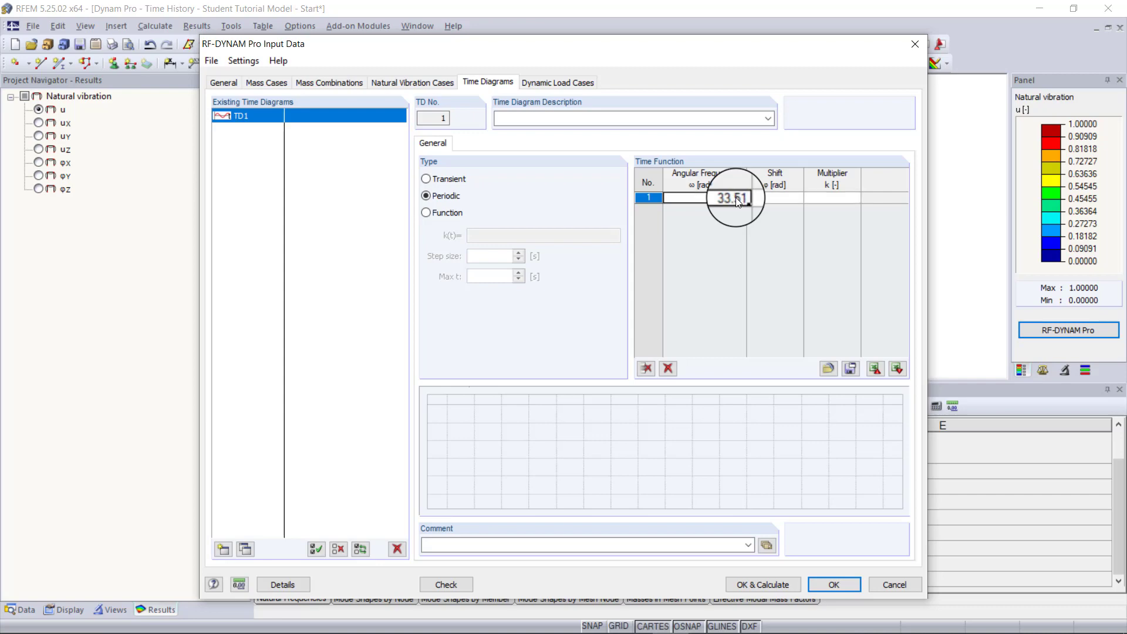
pyautogui.press('Tab')
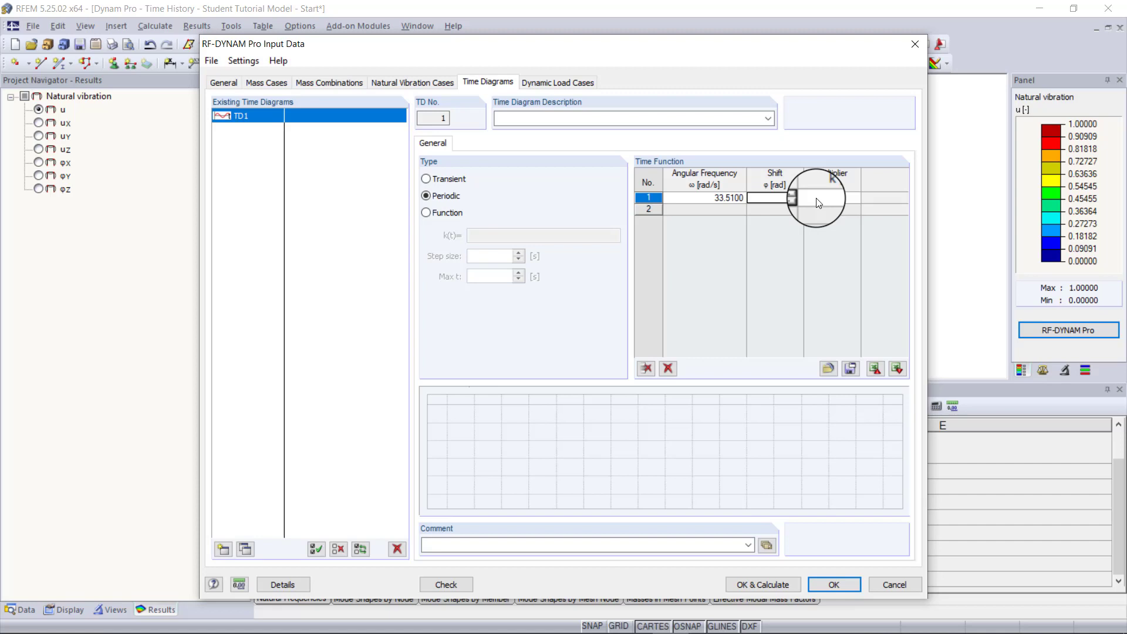
pyautogui.write('0')
pyautogui.click(818, 199)
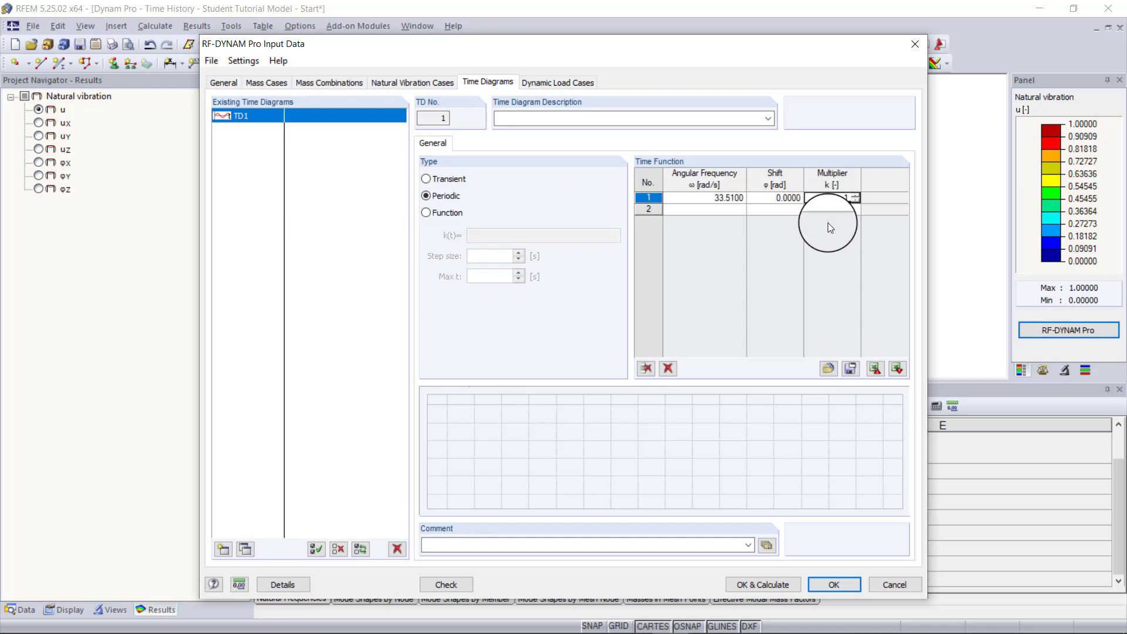
pyautogui.press('Return')
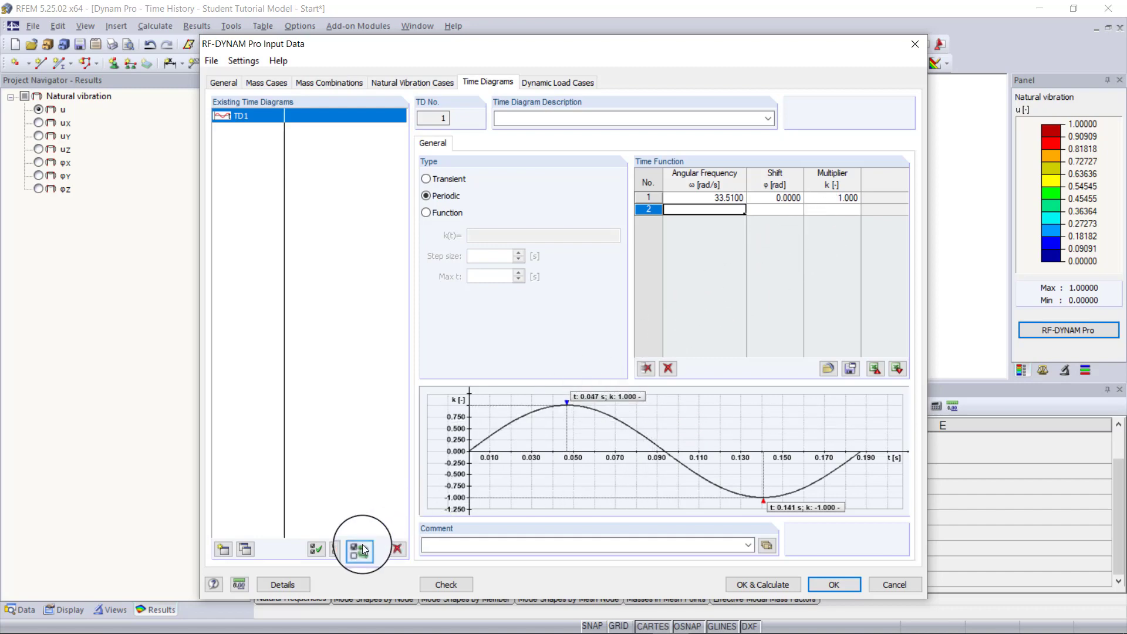
# Step: Describe time diagram TD1 as "Vertical"
pyautogui.click(615, 121)
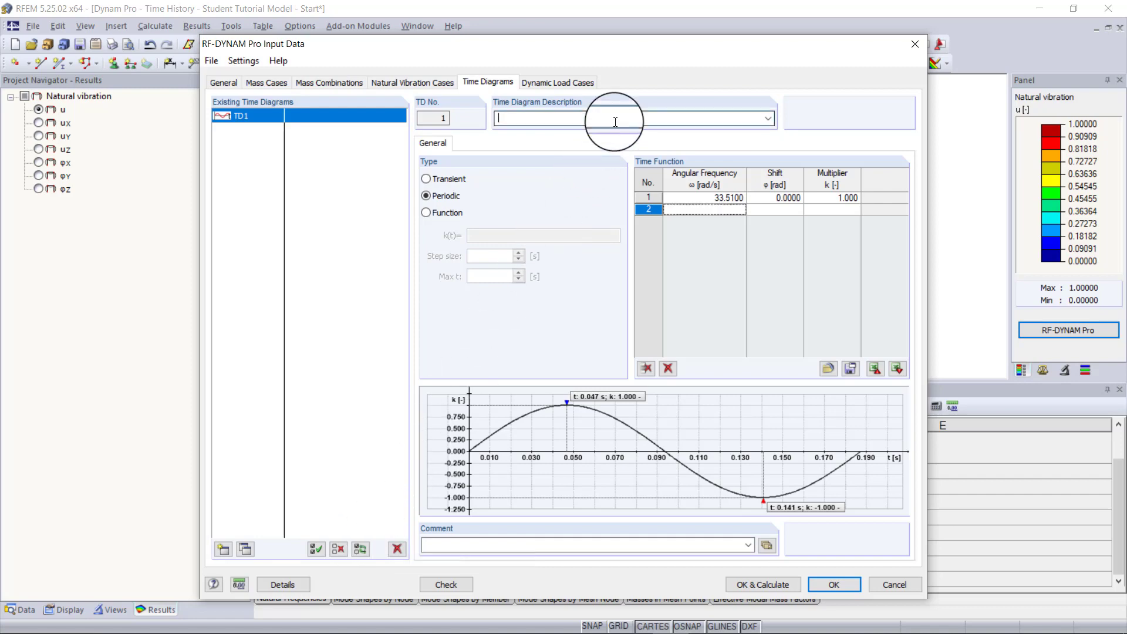
pyautogui.write('Vertical')
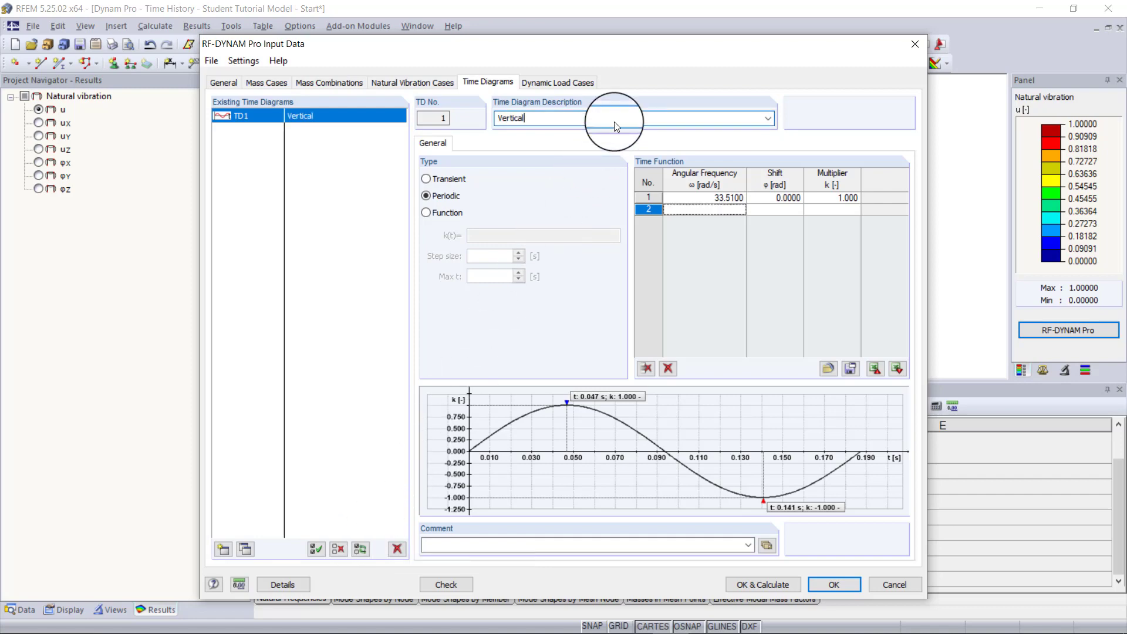
pyautogui.moveTo(470, 459)
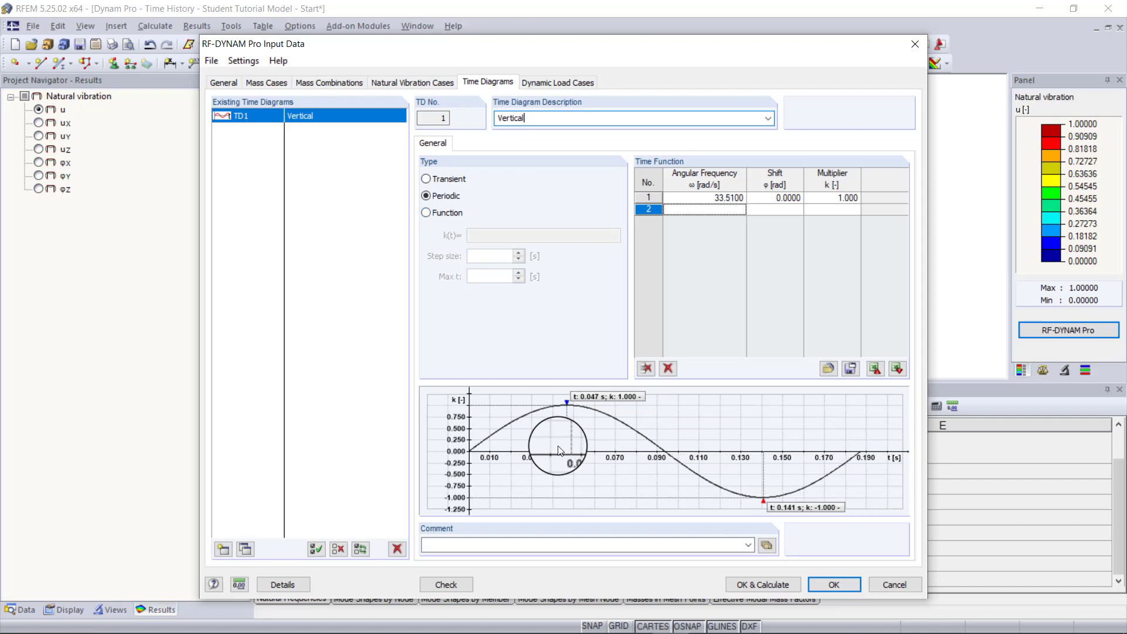
# Step: Copy time diagram TD1 as TD2, describe it as "Horizon", set its phase shift to 1.5708 rad, and compare both diagrams
pyautogui.click(246, 548)
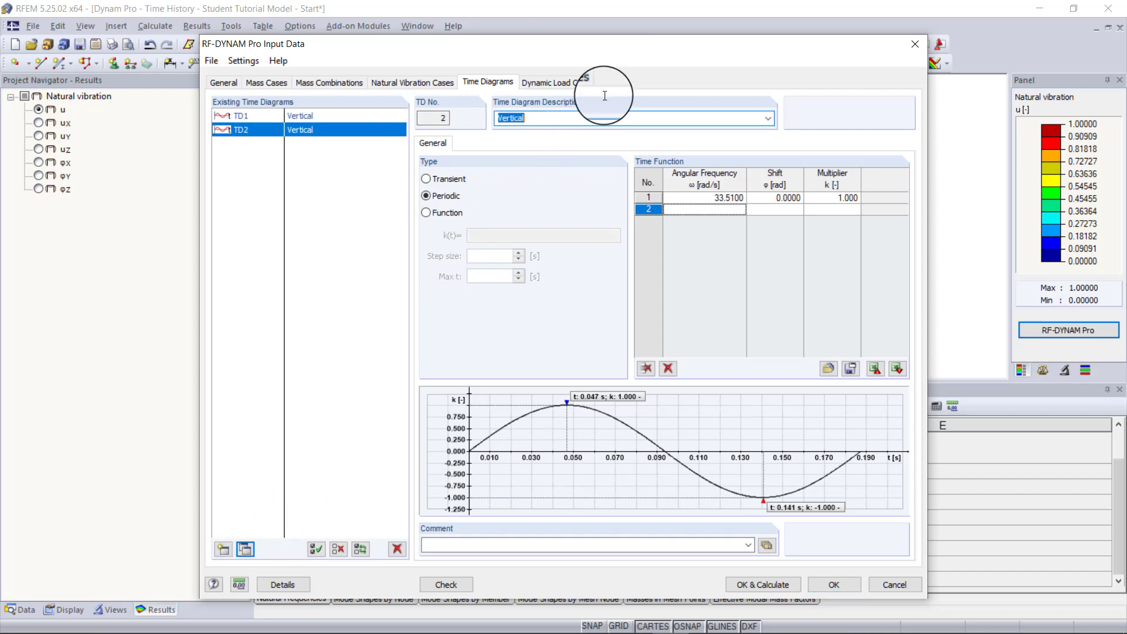
pyautogui.write('Horizon')
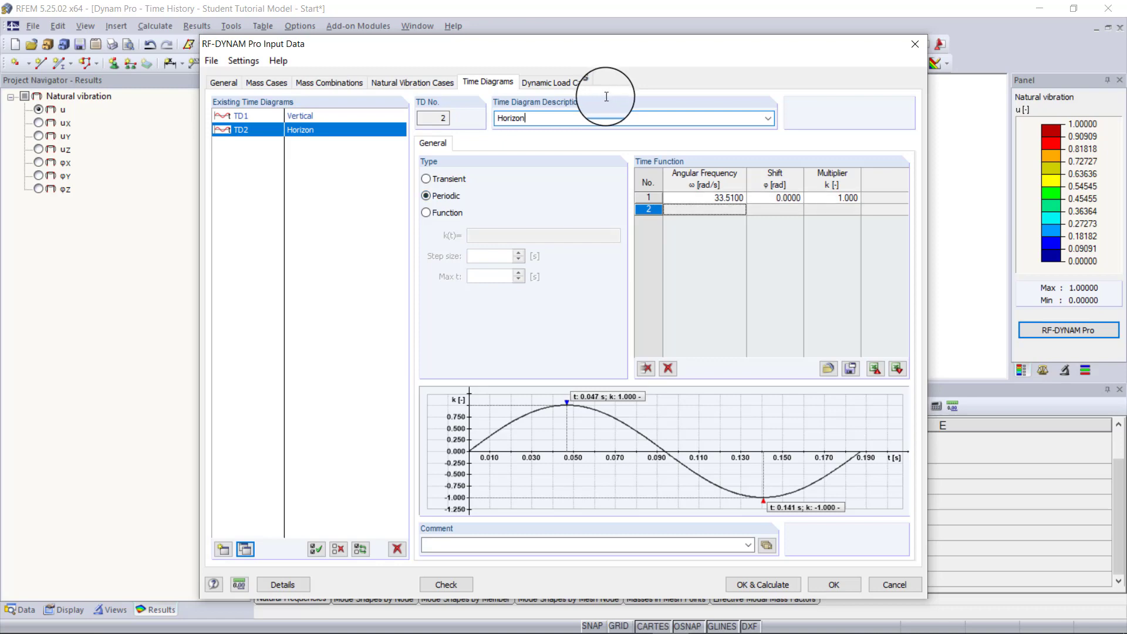
pyautogui.click(789, 198)
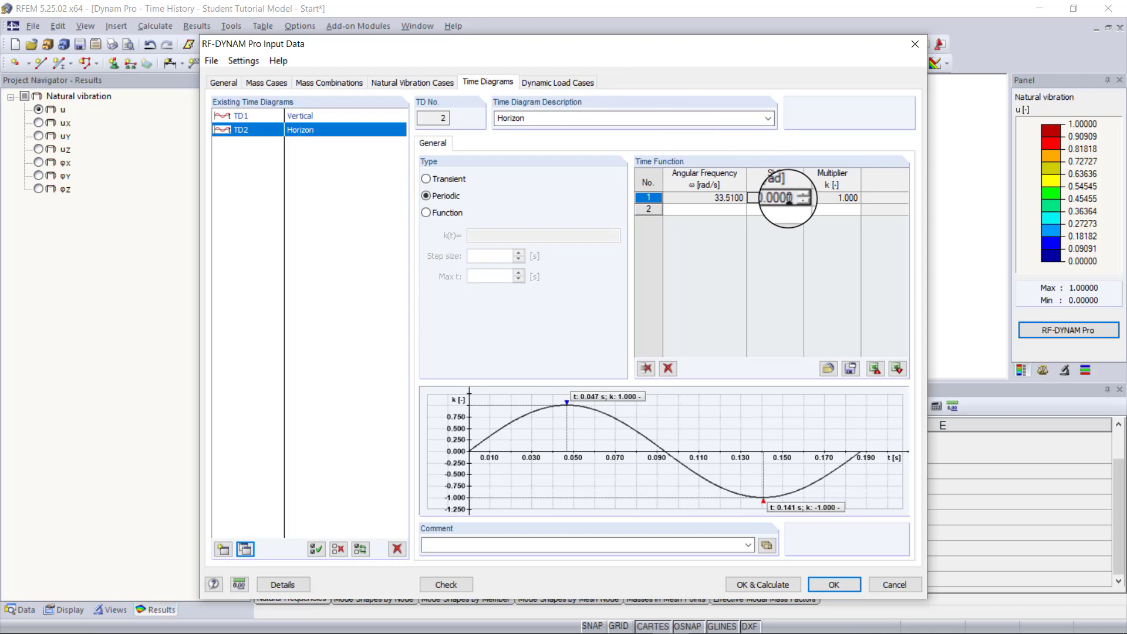
pyautogui.doubleClick(787, 197)
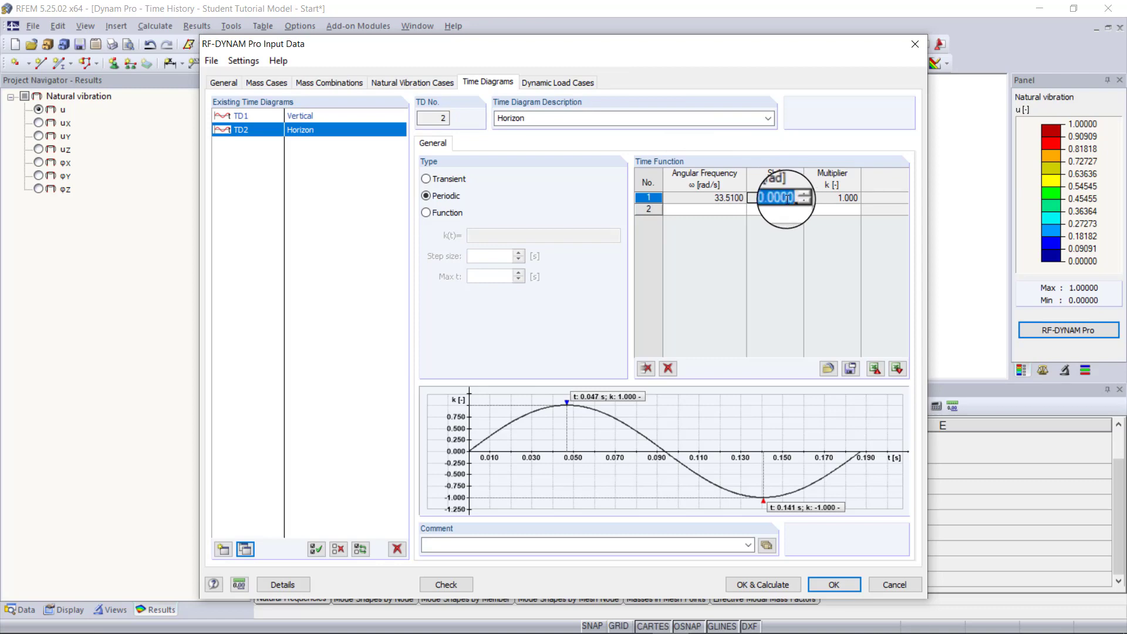
pyautogui.press('BackSpace')
pyautogui.write('1.5708')
pyautogui.press('Tab')
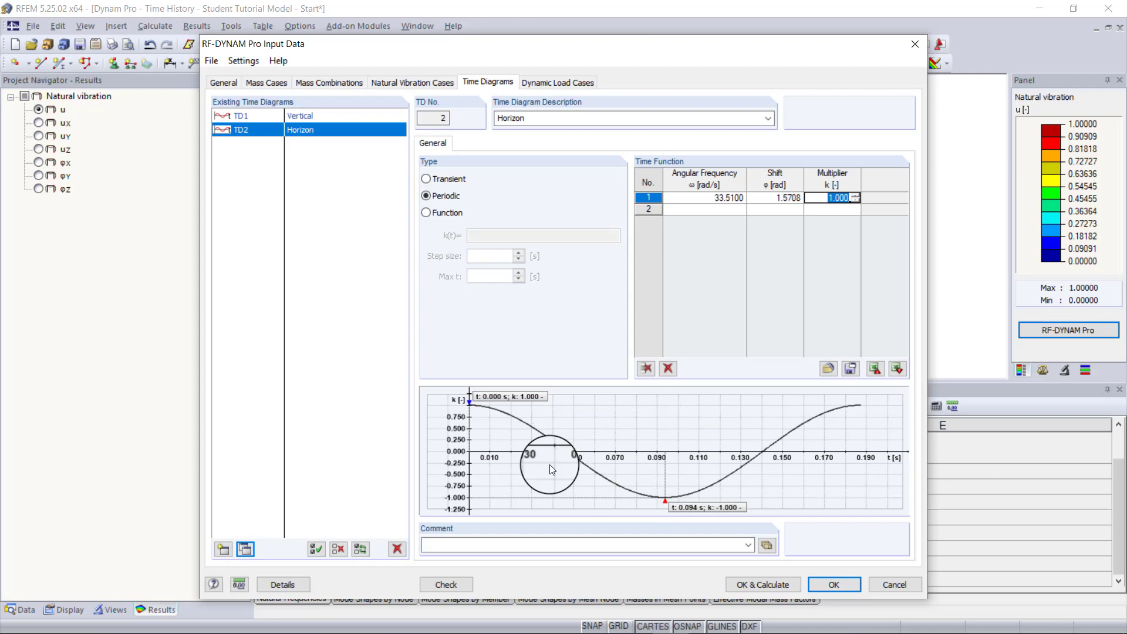
pyautogui.click(306, 115)
pyautogui.click(295, 131)
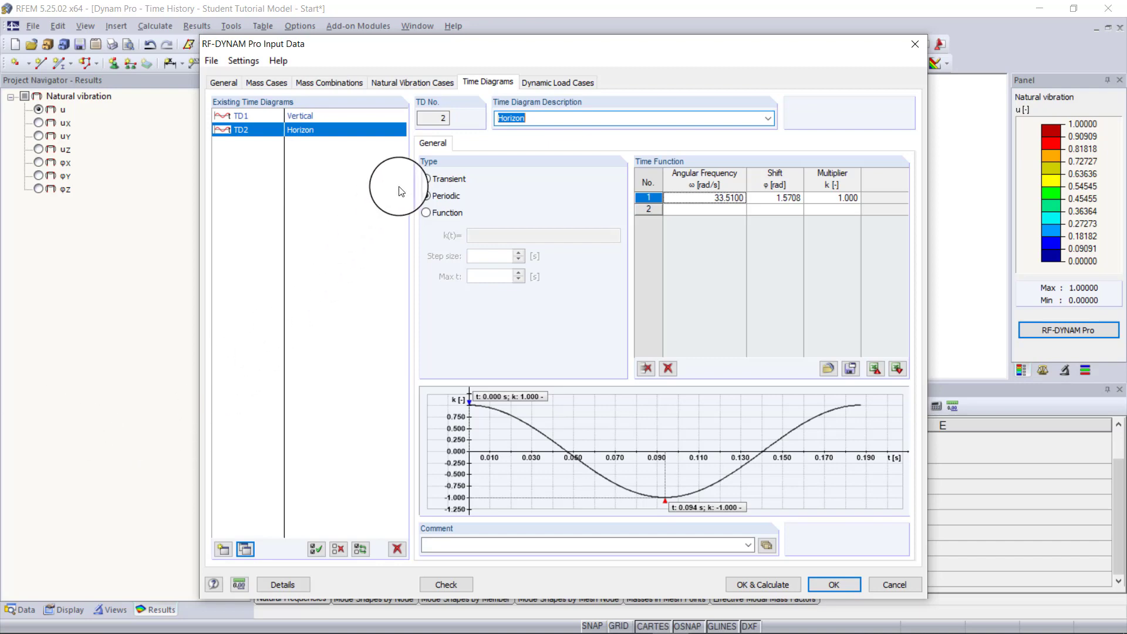
# Step: In dynamic load case DLC1, assign time diagram TD1 Vertical to load case LC3 Radial Forces Vertical
pyautogui.click(552, 82)
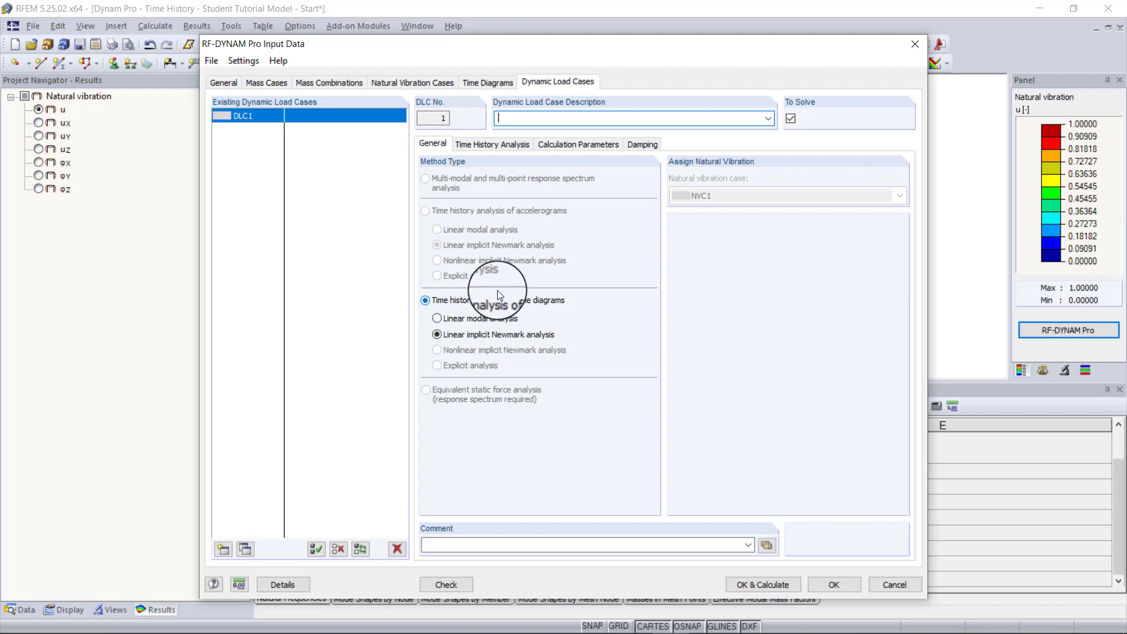
pyautogui.click(223, 83)
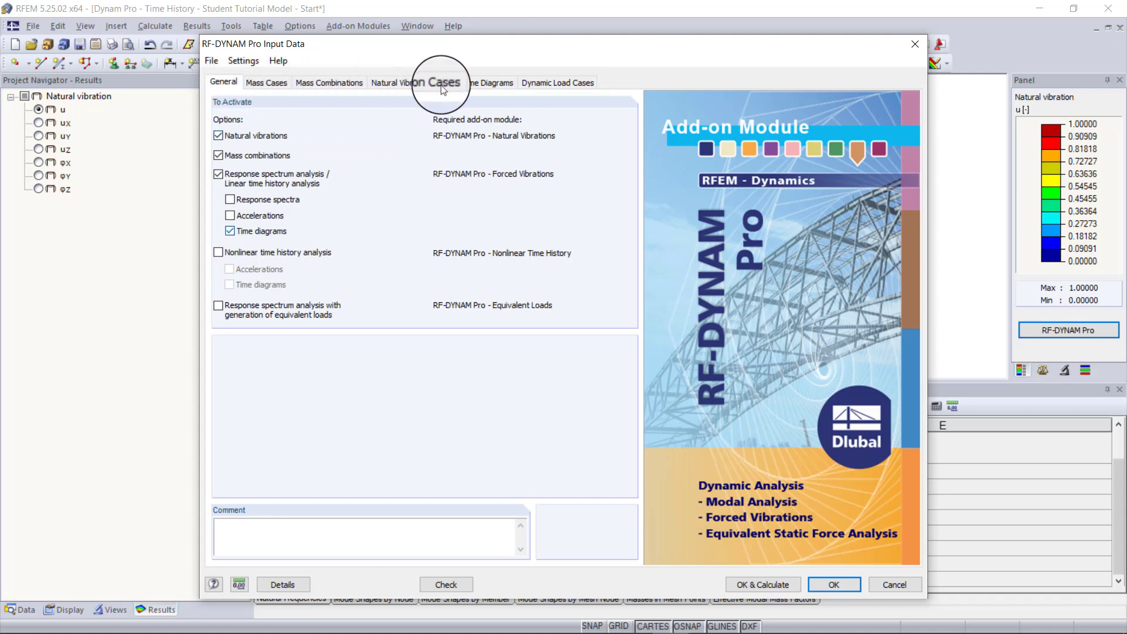
pyautogui.click(547, 83)
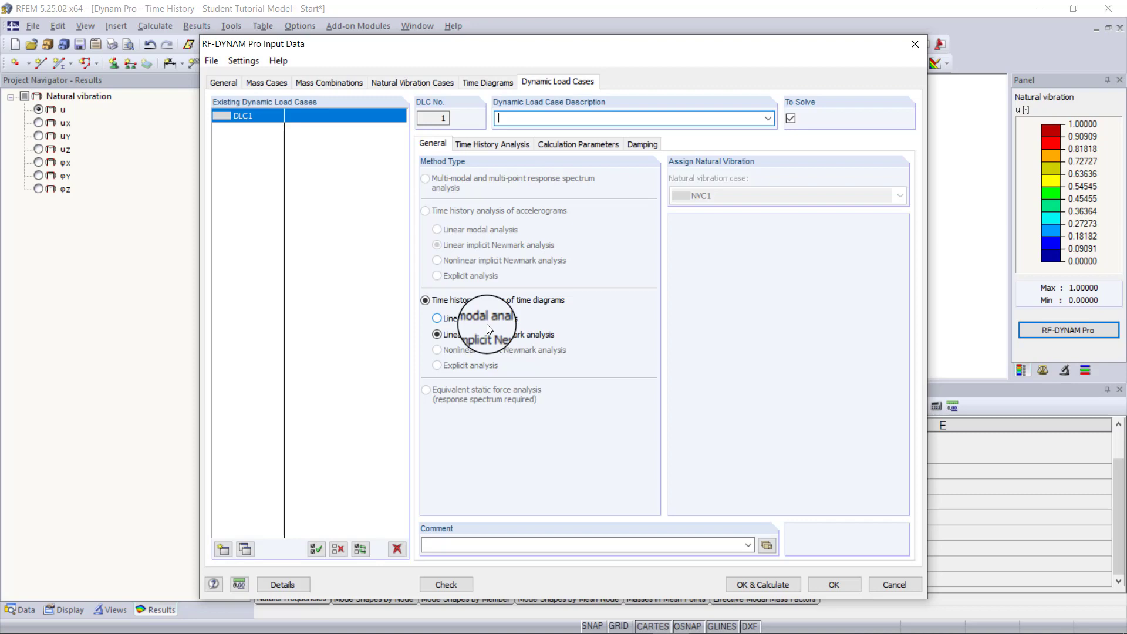
pyautogui.click(497, 146)
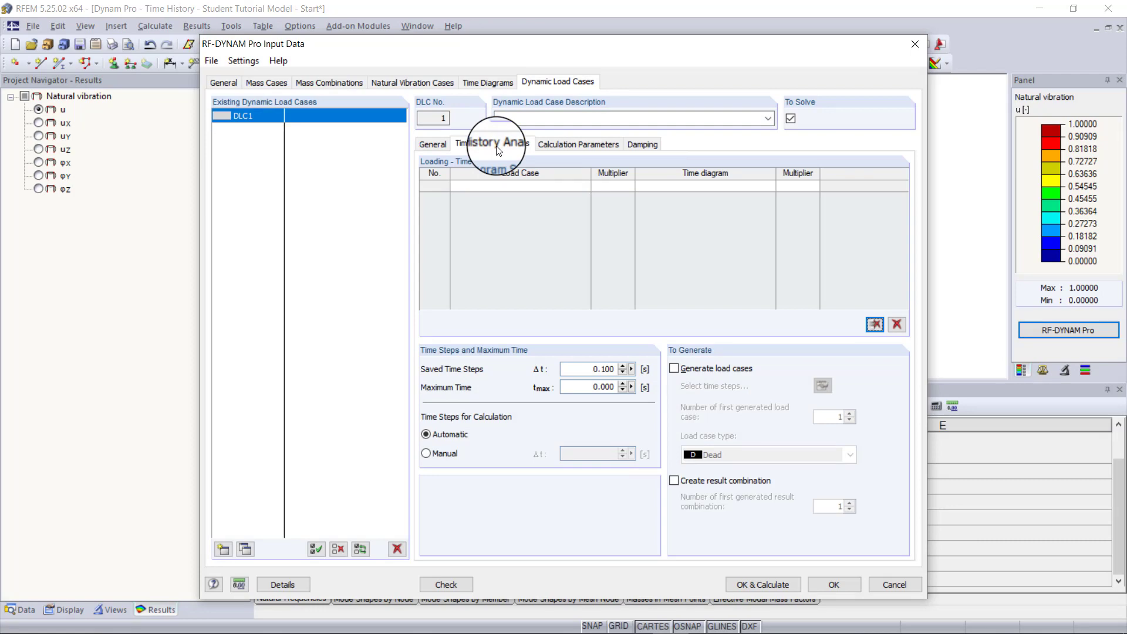
pyautogui.click(523, 184)
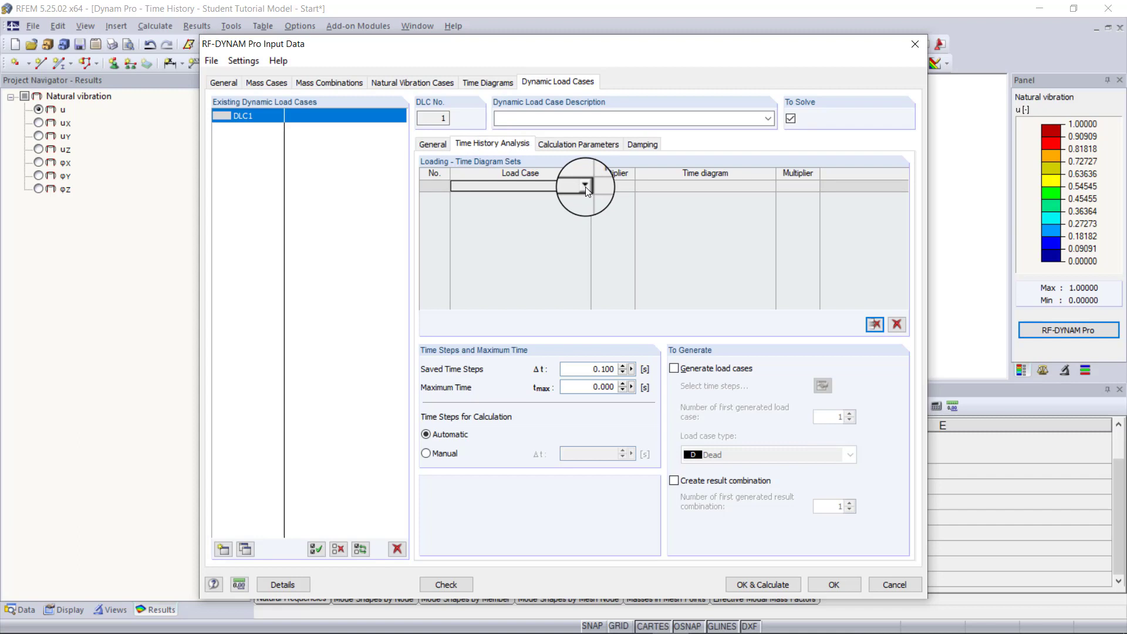
pyautogui.click(586, 186)
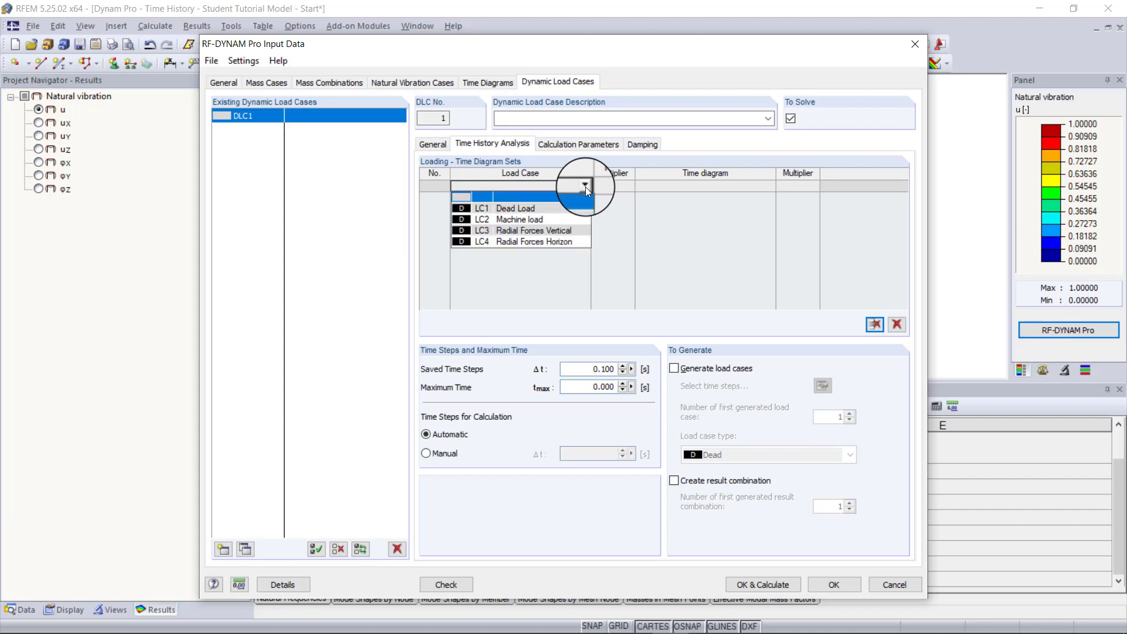
pyautogui.click(568, 232)
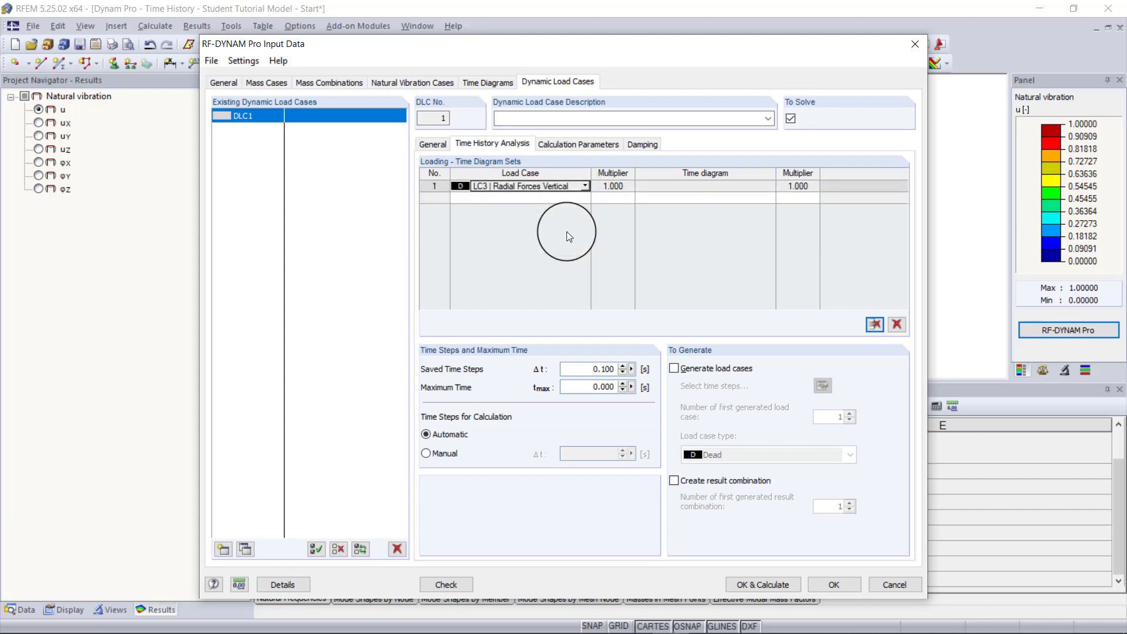
pyautogui.click(690, 188)
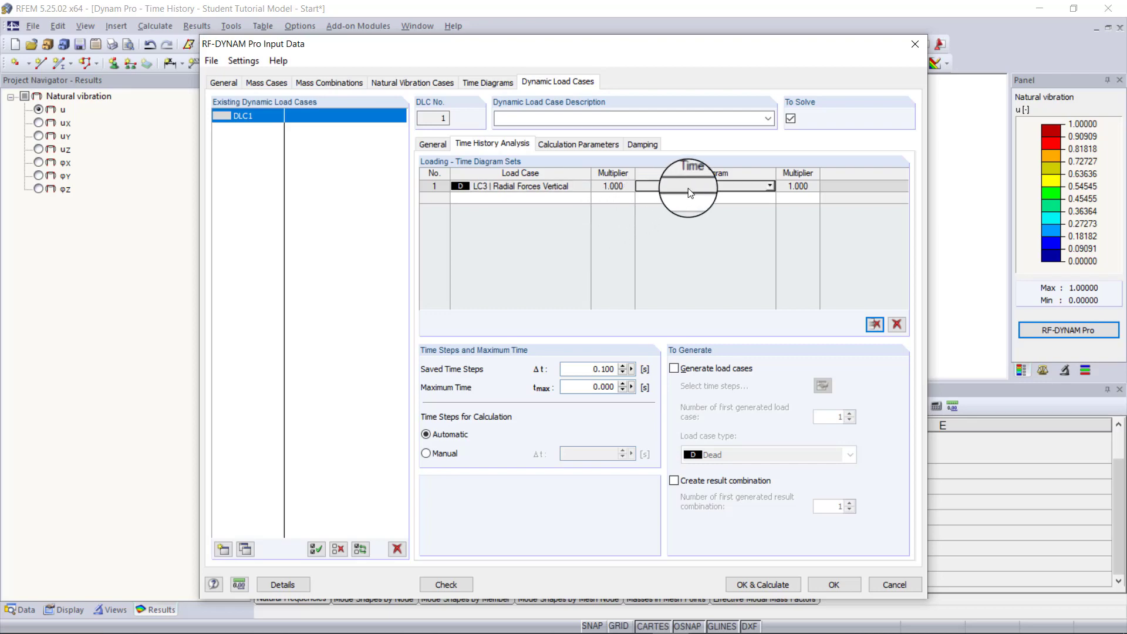
pyautogui.click(769, 185)
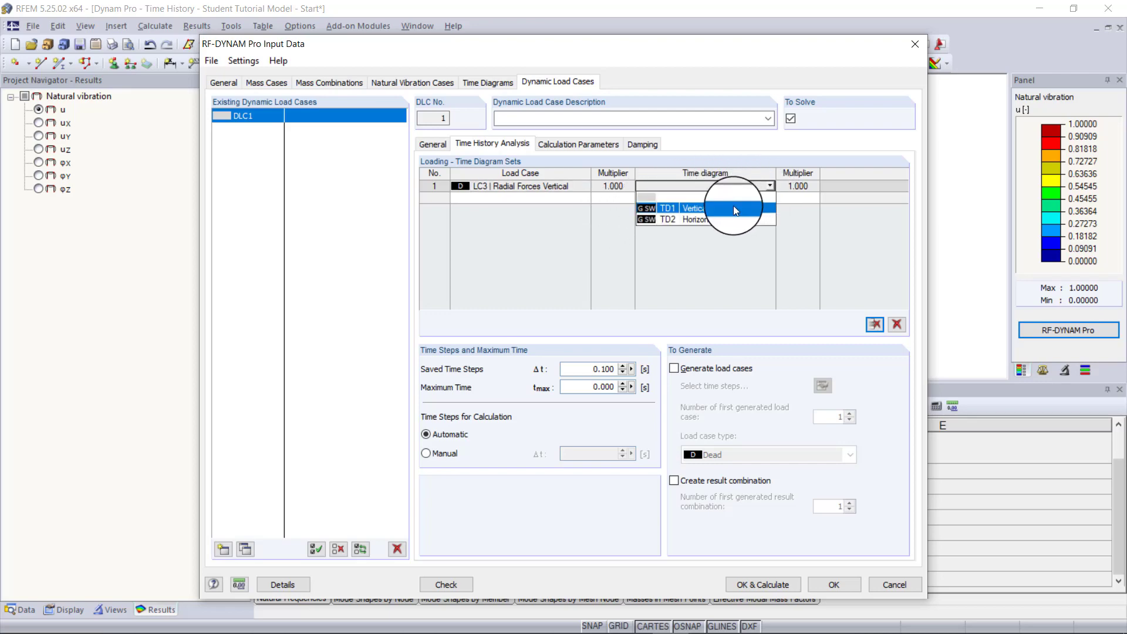
pyautogui.click(734, 208)
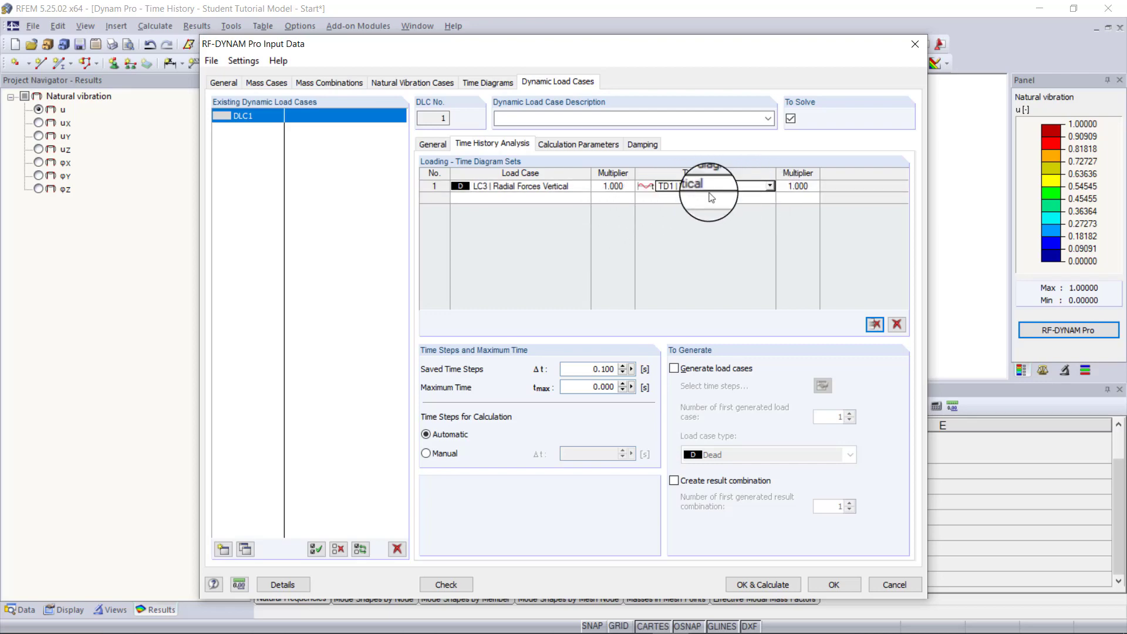
# Step: Add load case LC4 Radial Forces Horizon to the time diagram sets and assign it time diagram TD2 Horizon
pyautogui.click(581, 199)
pyautogui.click(590, 198)
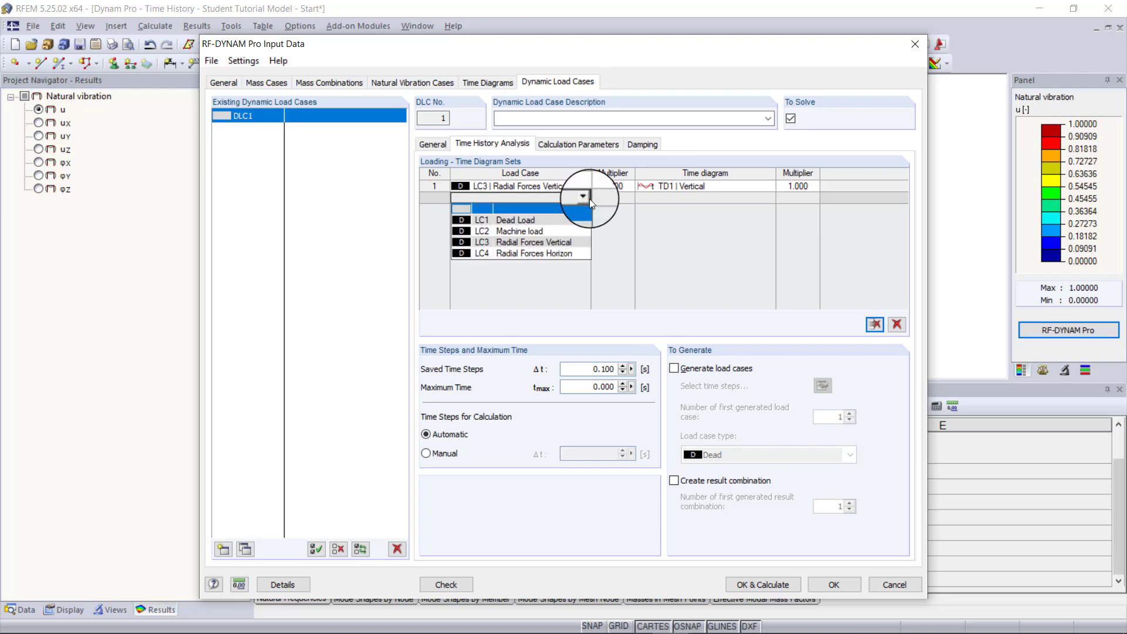
pyautogui.click(572, 248)
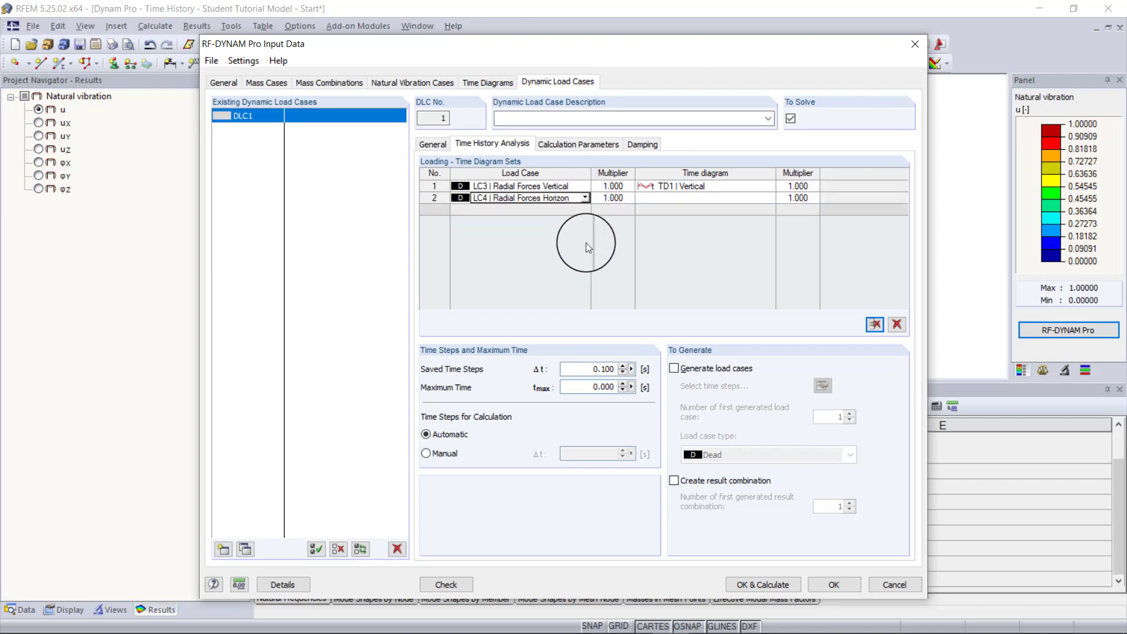
pyautogui.click(681, 198)
pyautogui.click(771, 199)
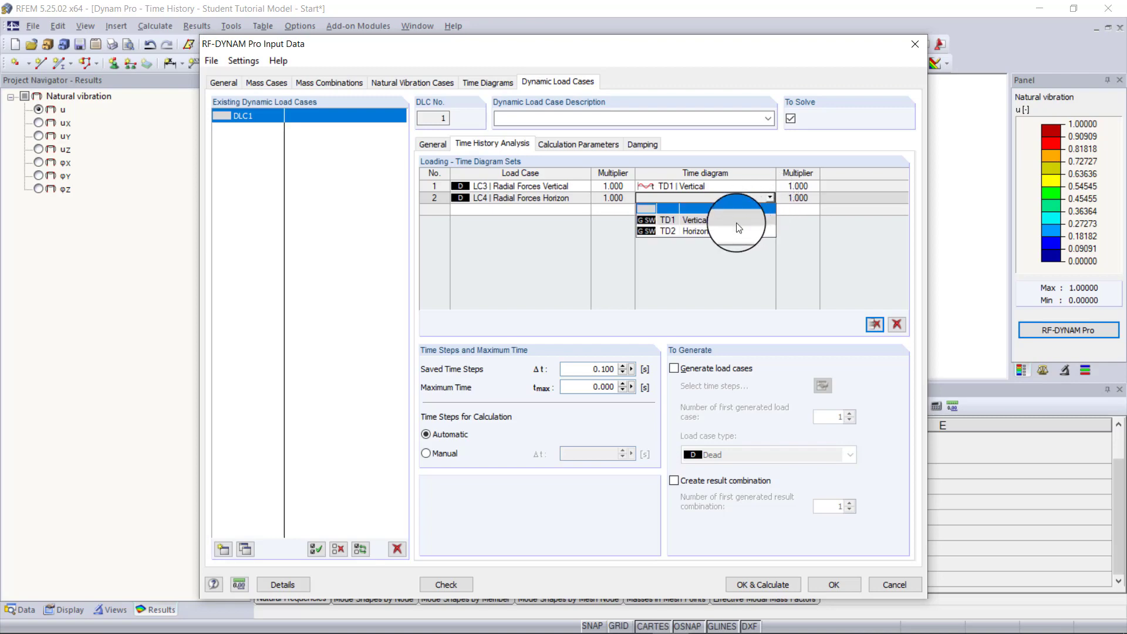
pyautogui.click(724, 232)
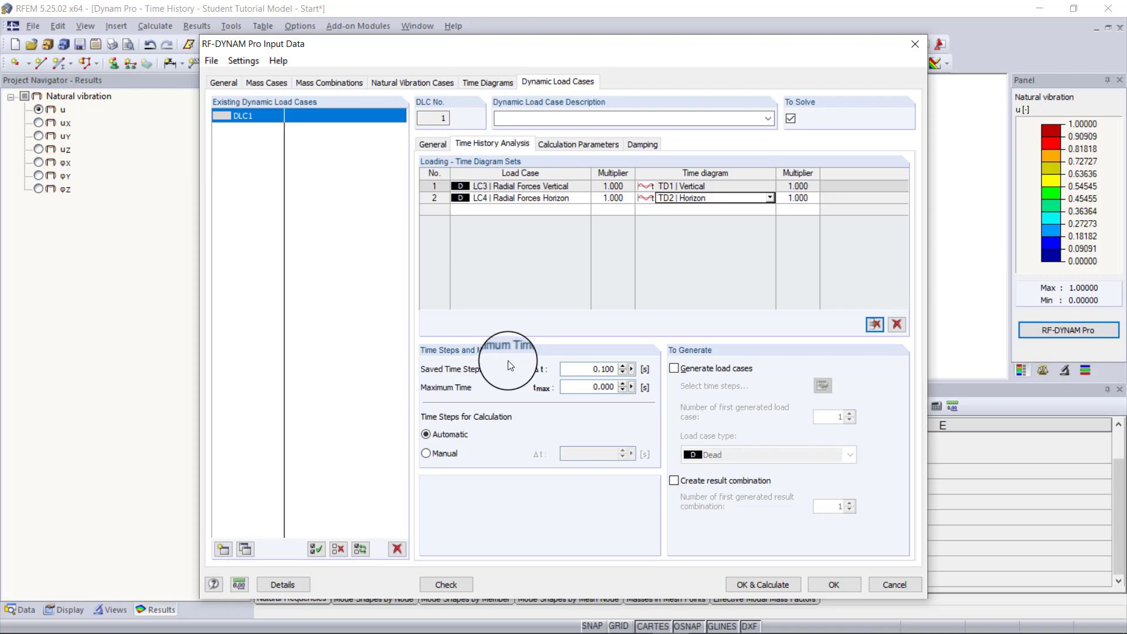
# Step: Set the saved time steps to 0.01 s and the maximum time to 15 s
pyautogui.click(587, 370)
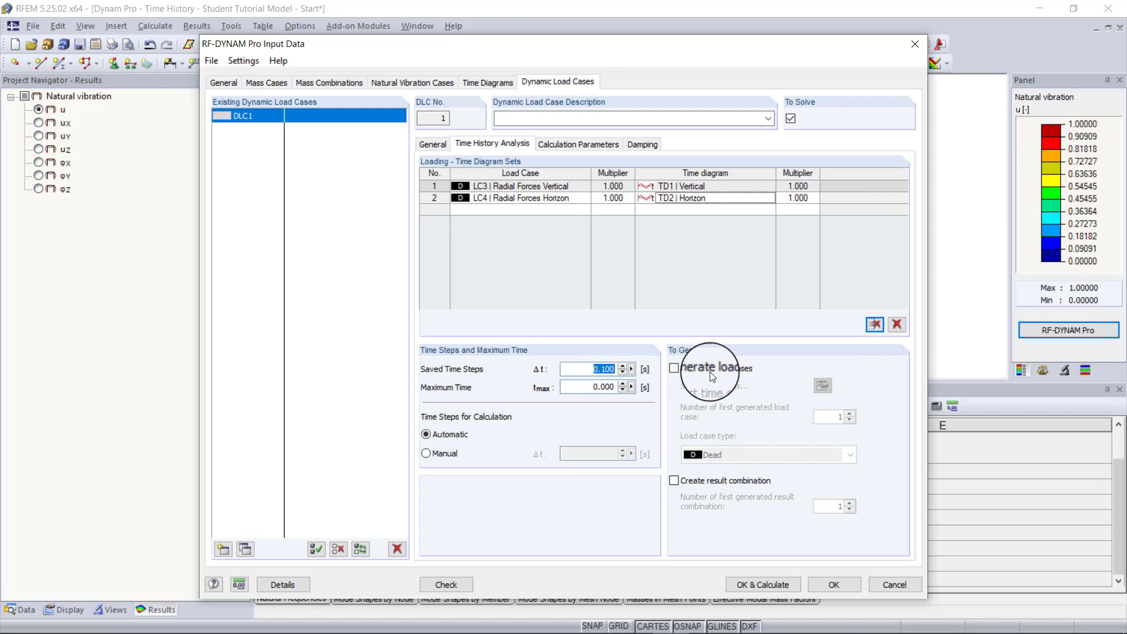
pyautogui.write('0.01')
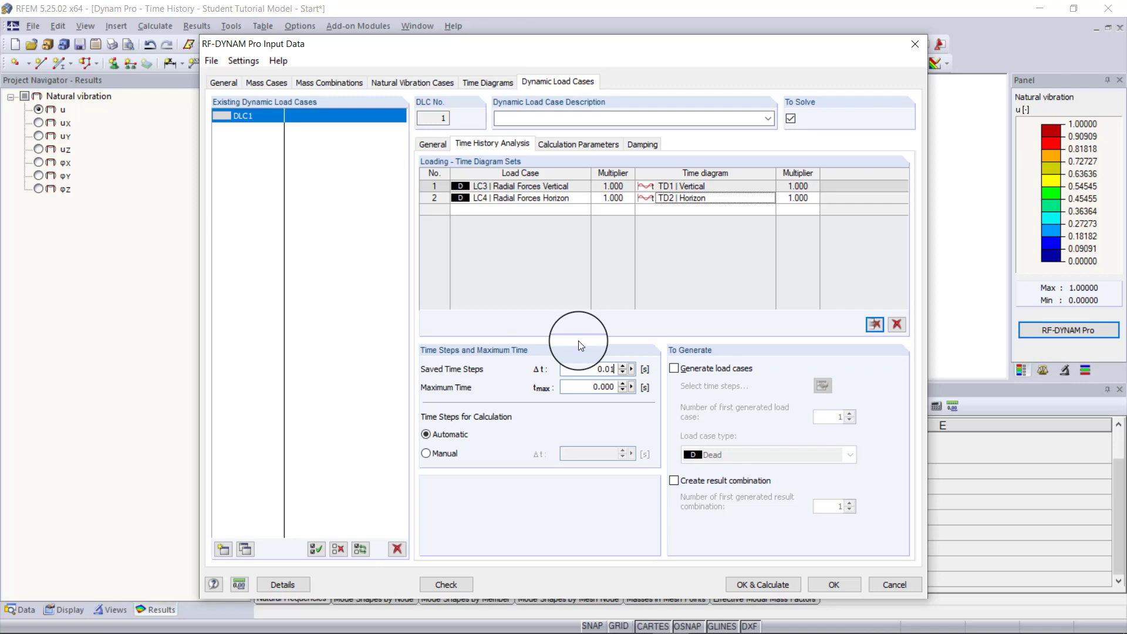
pyautogui.press('Tab')
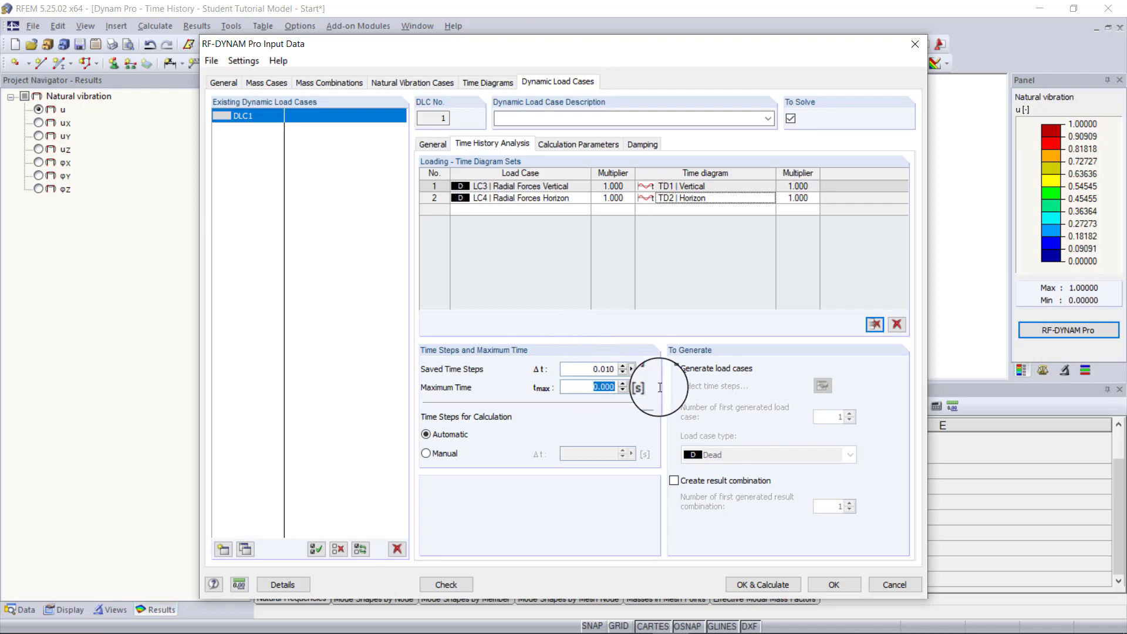
pyautogui.write('15')
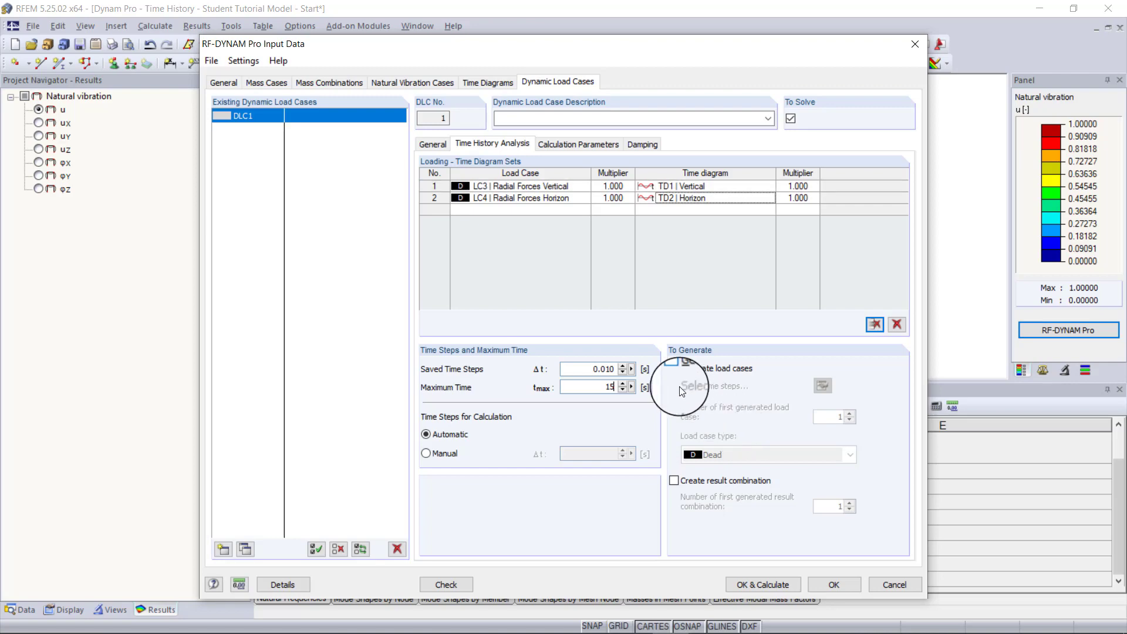
# Step: Try linear modal analysis as the method for DLC1 and return to linear implicit Newmark analysis
pyautogui.click(555, 145)
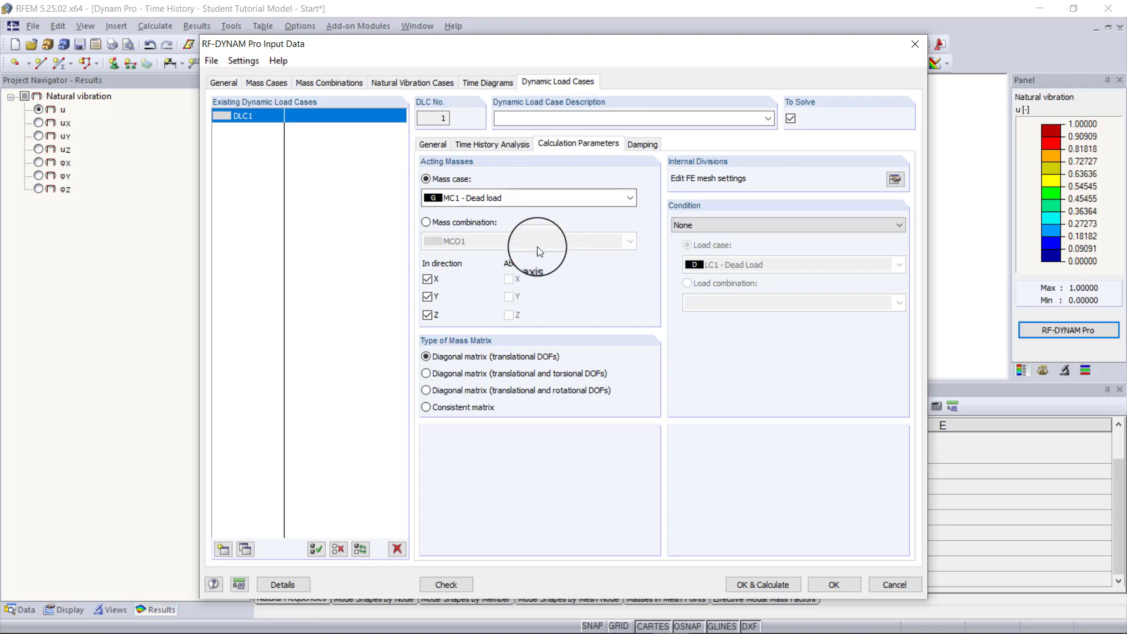
pyautogui.click(435, 144)
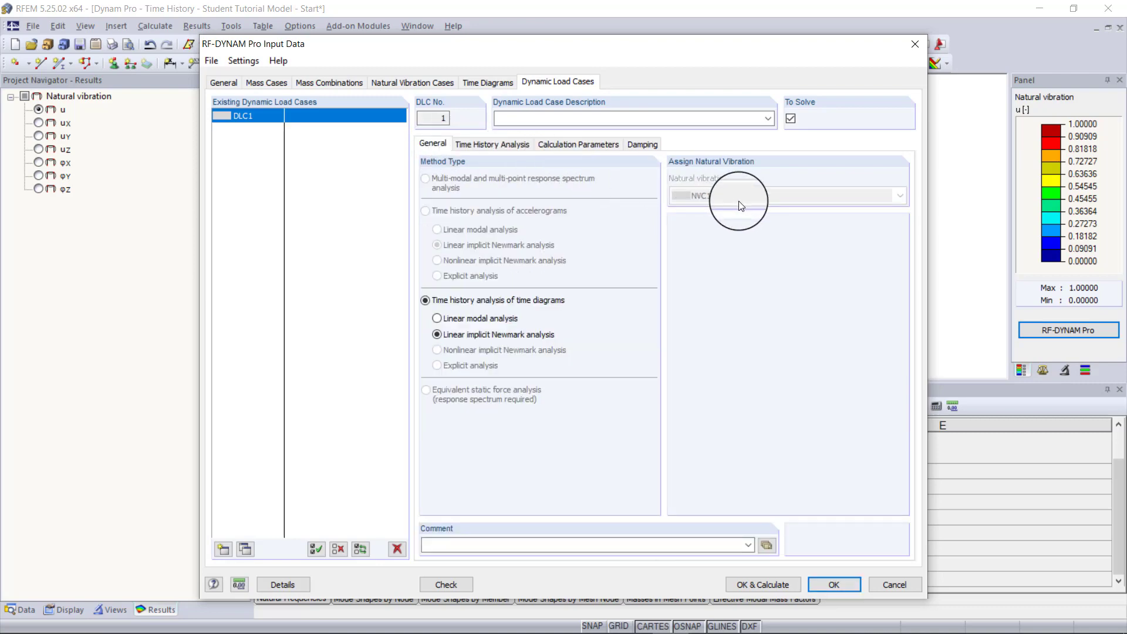
pyautogui.click(494, 318)
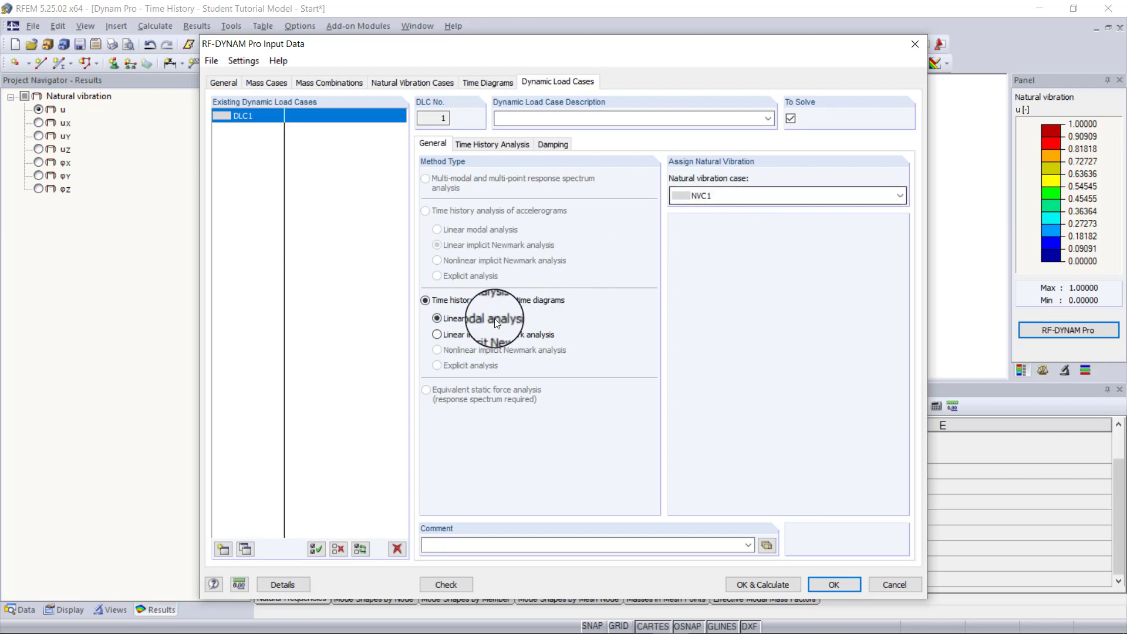
pyautogui.click(519, 335)
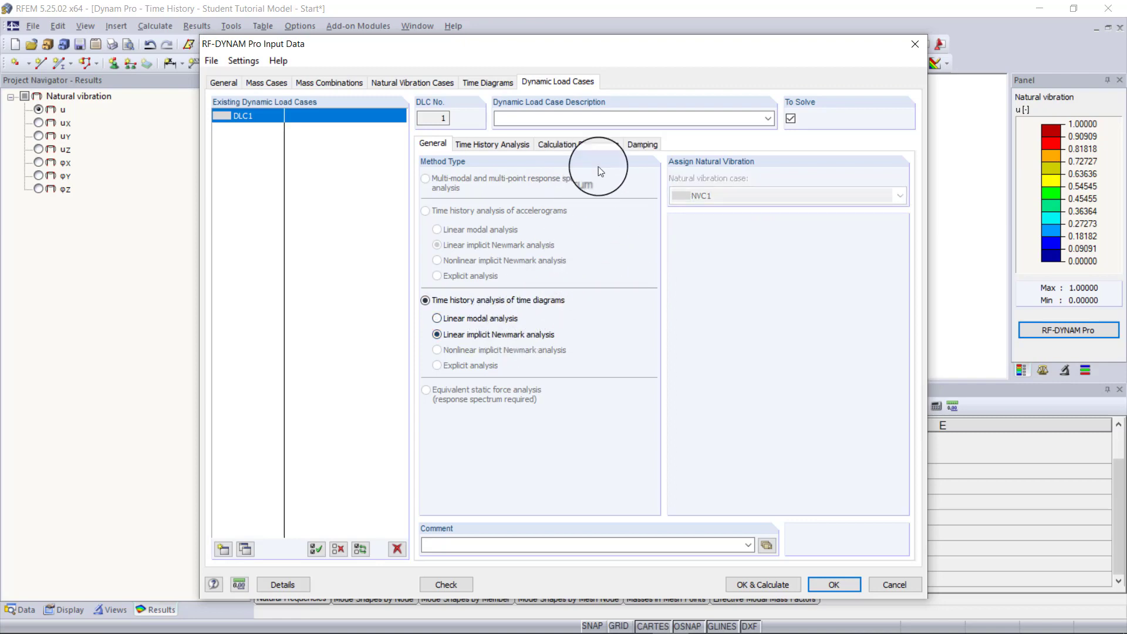
# Step: Set the acting masses of DLC1 to mass combination MCO1
pyautogui.click(584, 144)
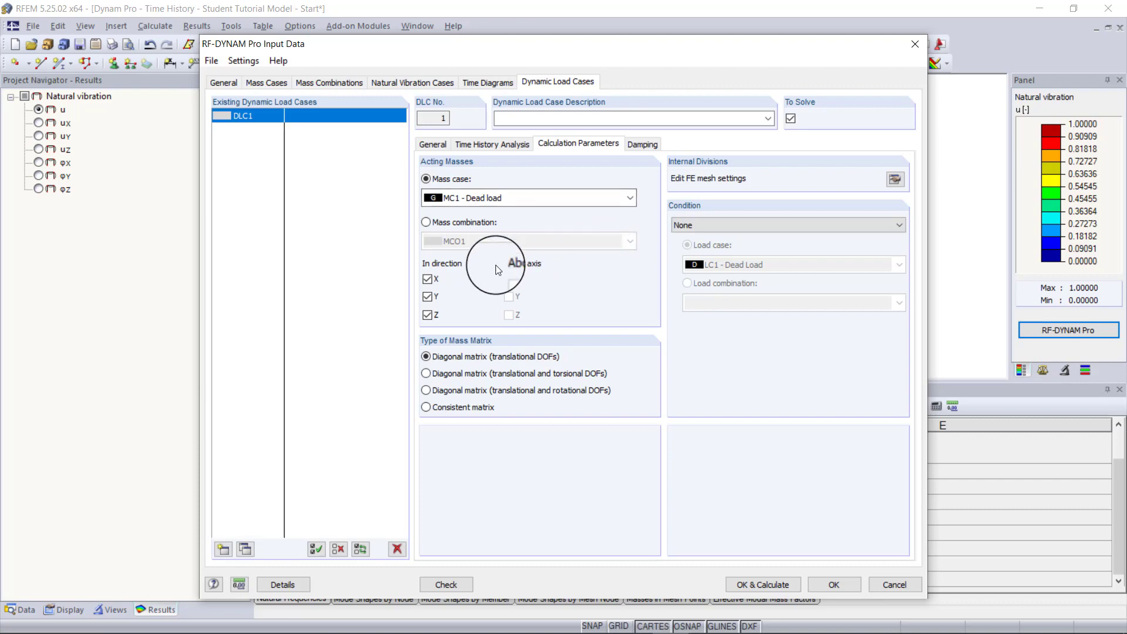
pyautogui.click(466, 222)
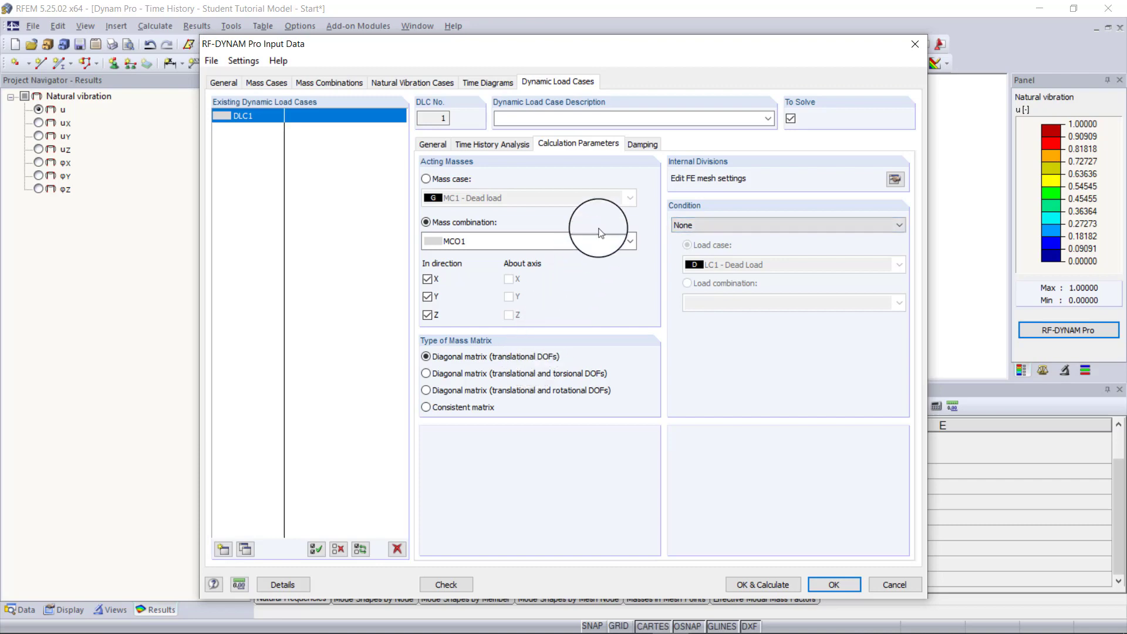
# Step: In the Lehr's to Rayleigh damping calculator, enter angular frequency 33.67 rad/s with damping 0.02 in the first row
pyautogui.click(640, 152)
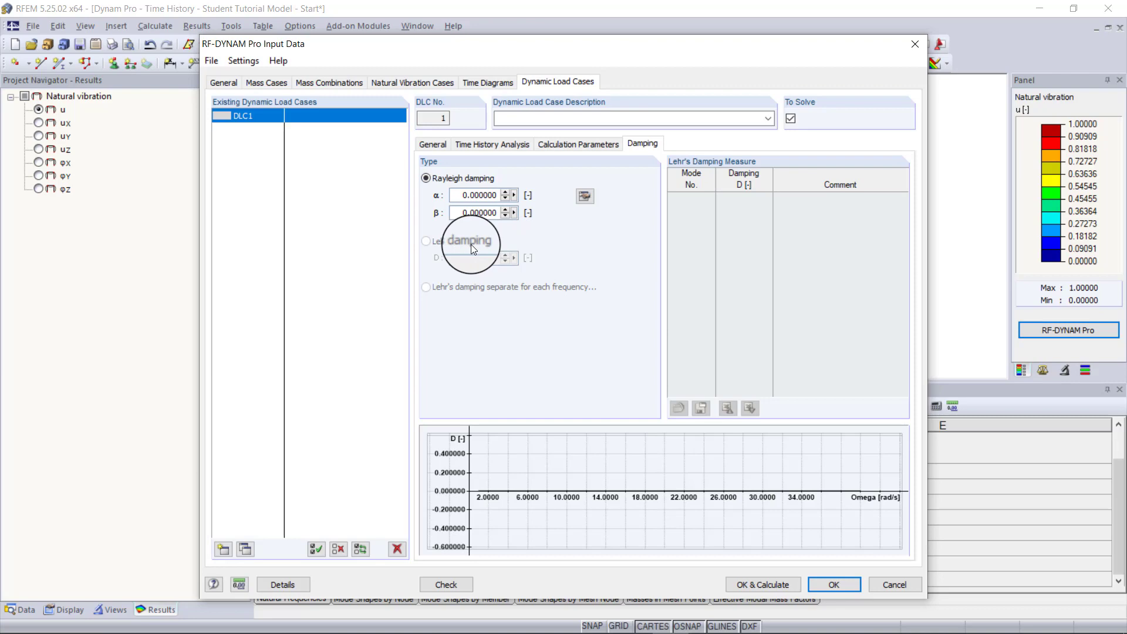
pyautogui.click(583, 196)
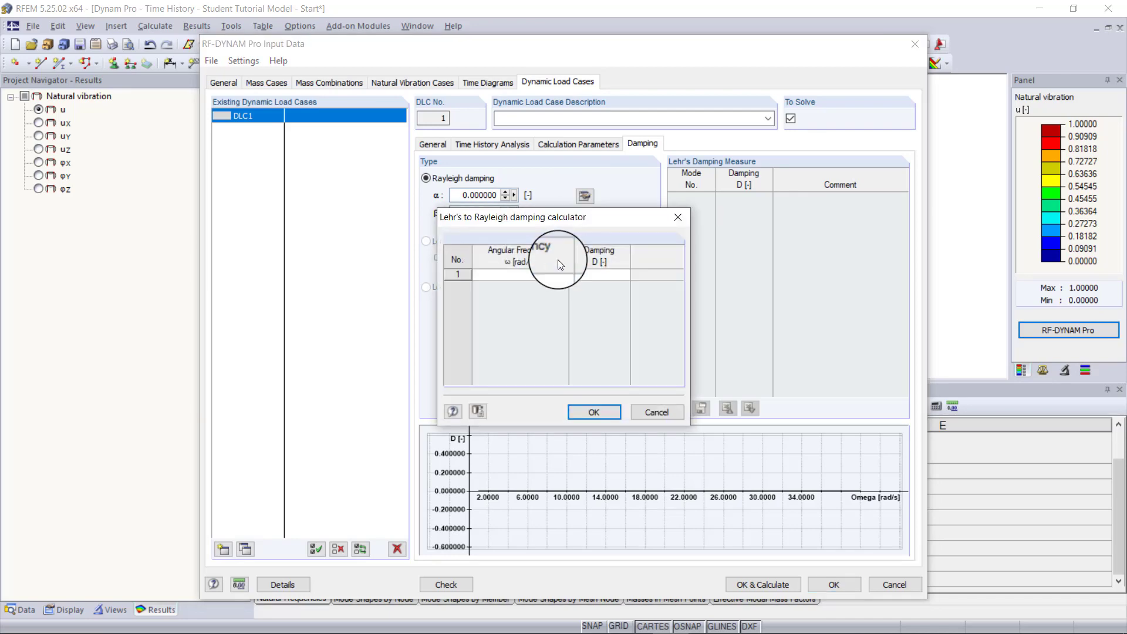
pyautogui.click(519, 273)
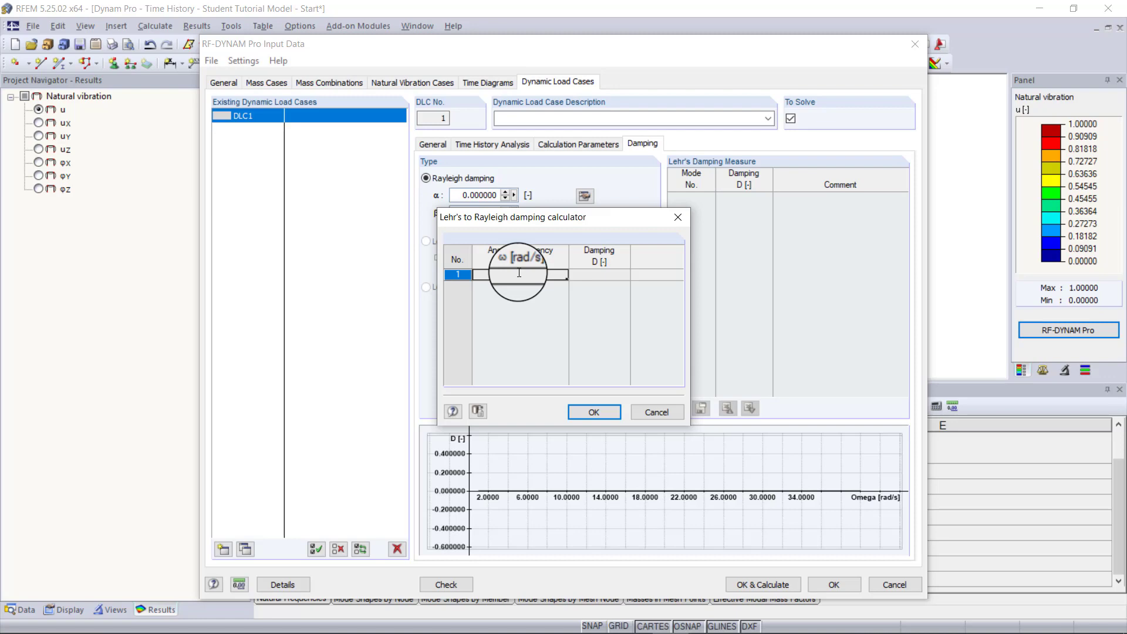
pyautogui.write('3.67')
pyautogui.click(608, 274)
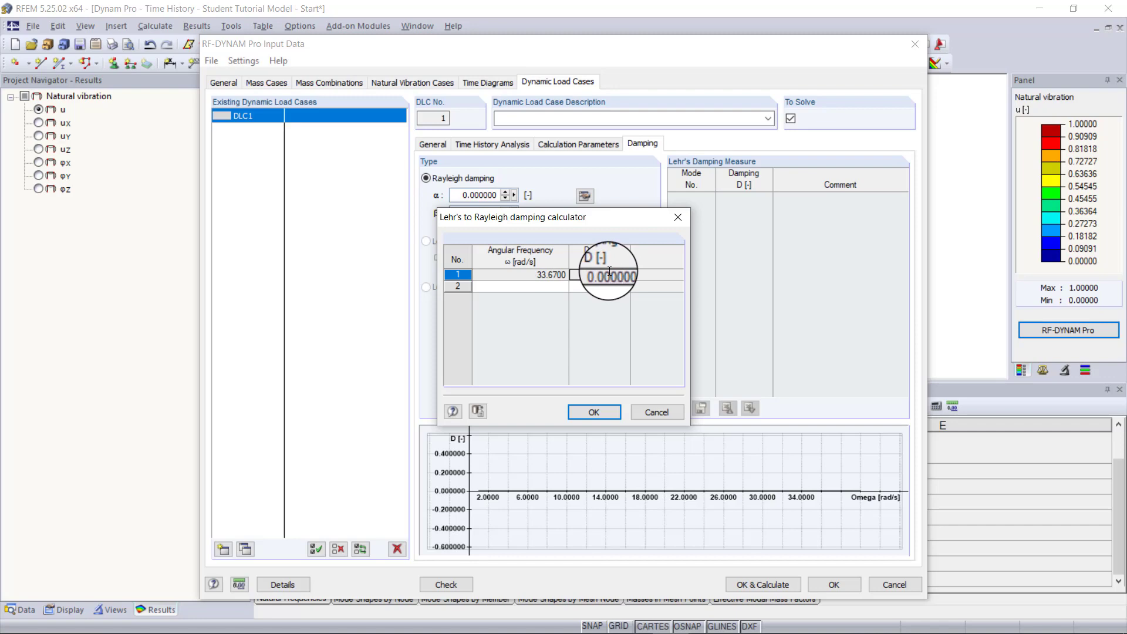
pyautogui.press('BackSpace')
pyautogui.press('BackSpace')
pyautogui.press('BackSpace')
pyautogui.press('BackSpace')
pyautogui.press('BackSpace')
pyautogui.press('BackSpace')
pyautogui.press('BackSpace')
pyautogui.write('0.00')
pyautogui.write('2')
pyautogui.press('Return')
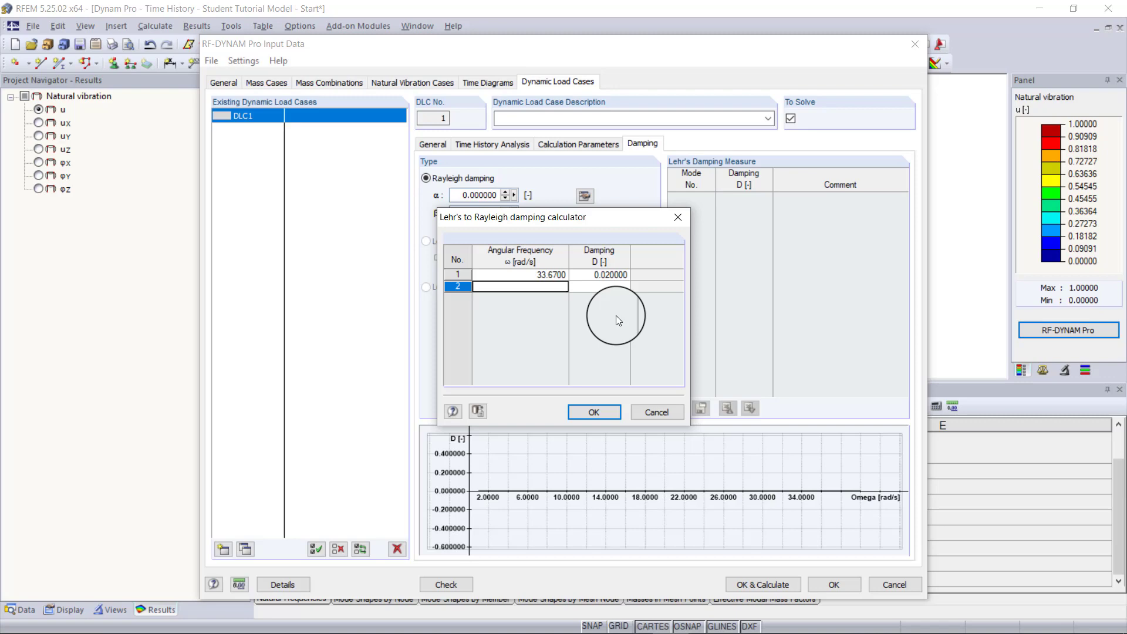
# Step: Enter 37.02 rad/s with damping 0.02 as the second row and apply the calculated Rayleigh coefficients
pyautogui.write('37.02')
pyautogui.click(607, 286)
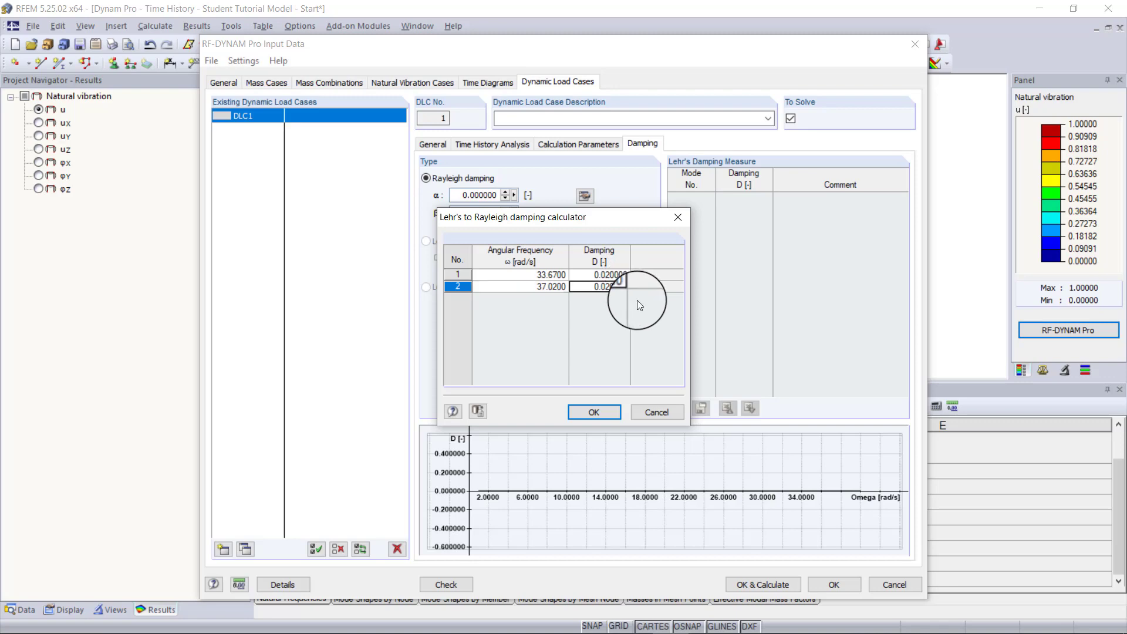
pyautogui.click(600, 409)
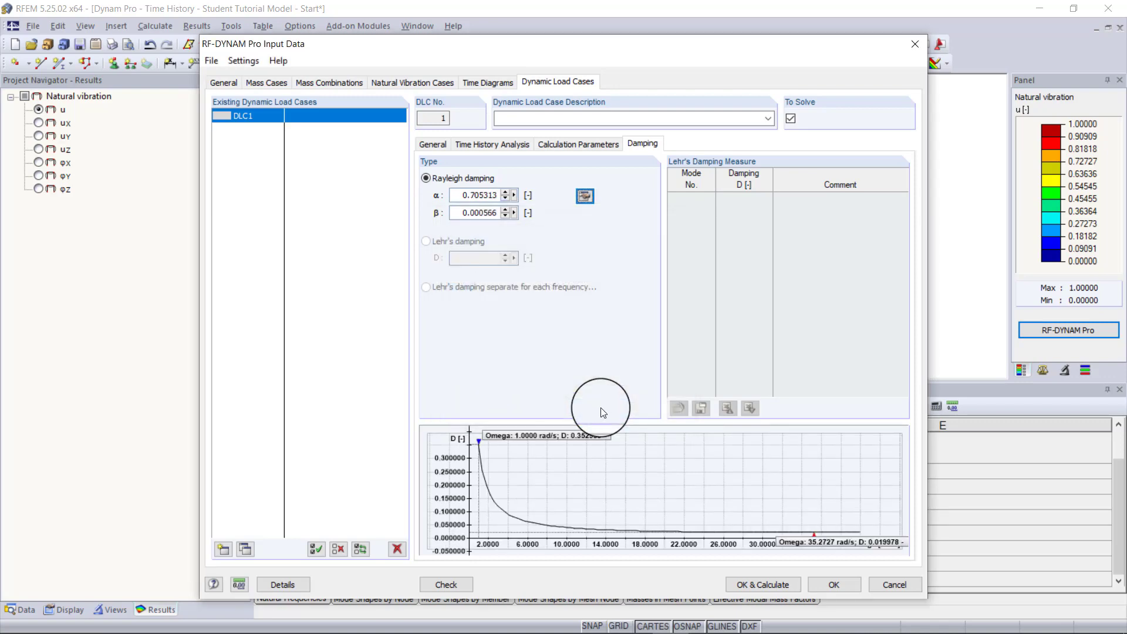